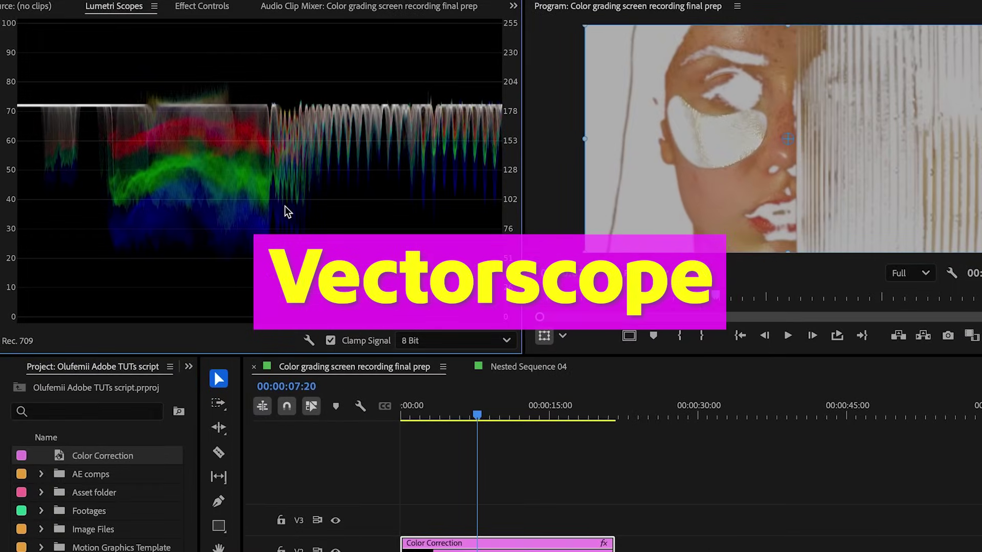
# Step: Lower the clip's saturation slightly and boost its contrast strongly
pyautogui.rightClick(284, 207)
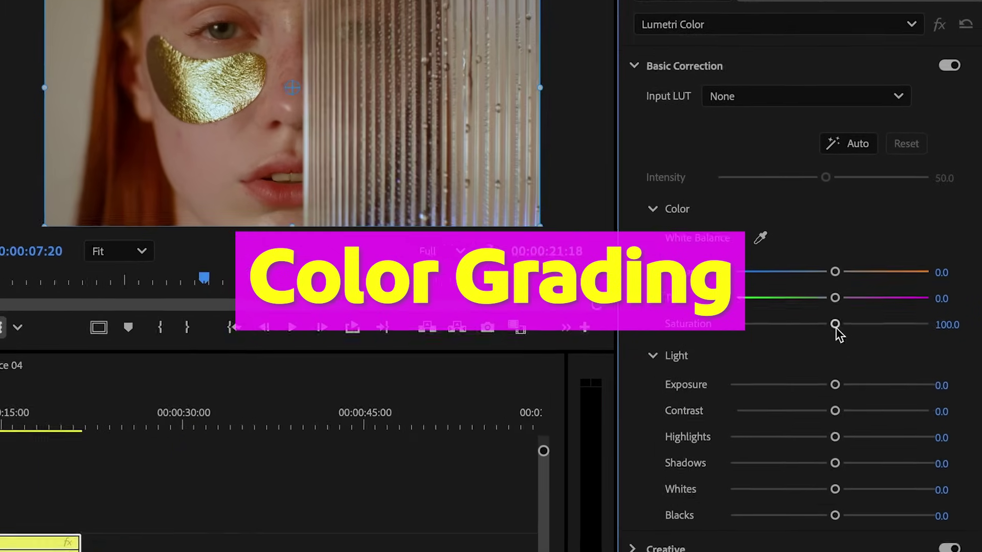
pyautogui.moveTo(851, 333); pyautogui.dragTo(838, 333)
pyautogui.moveTo(860, 416); pyautogui.dragTo(913, 417)
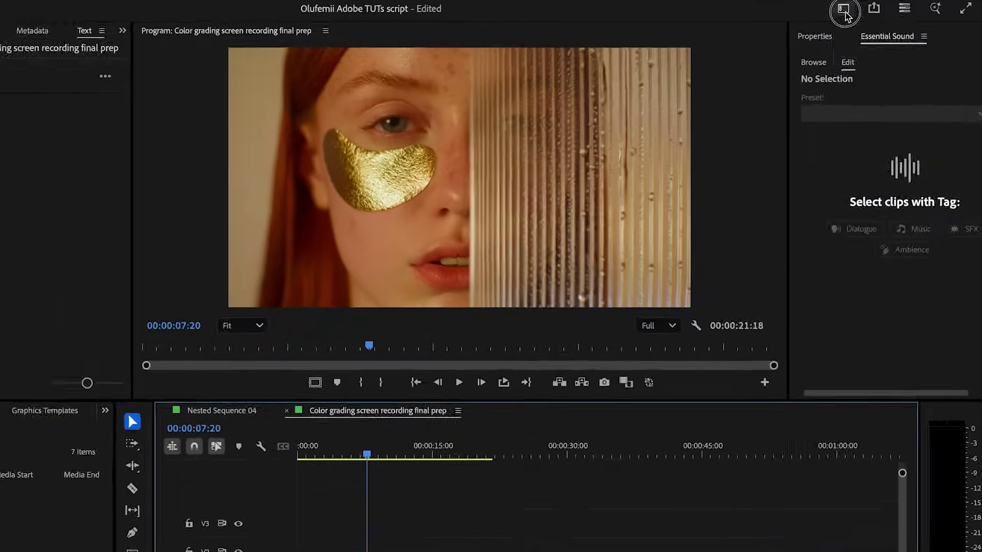
# Step: Switch to the Color workspace and make the Lumetri Scopes panel active
pyautogui.click(844, 10)
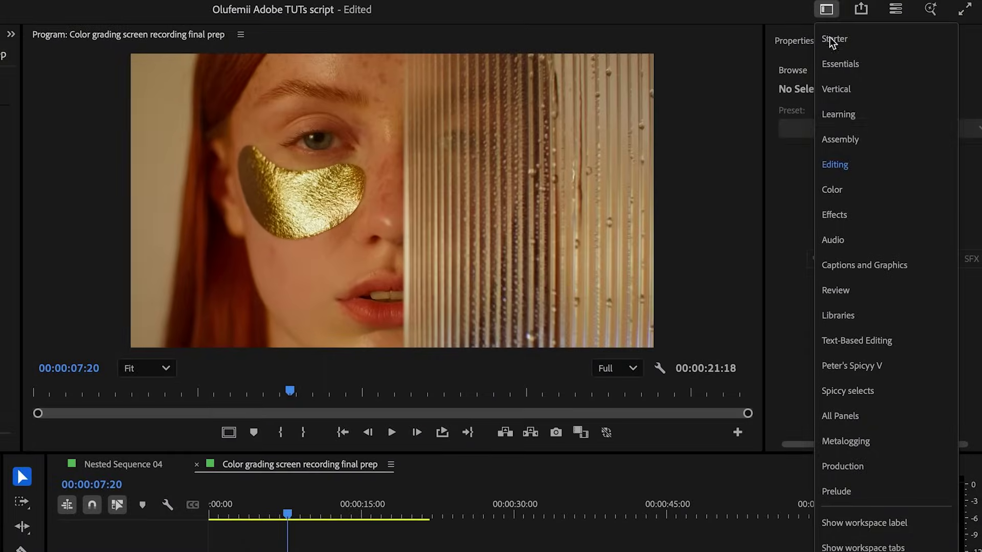
pyautogui.click(846, 185)
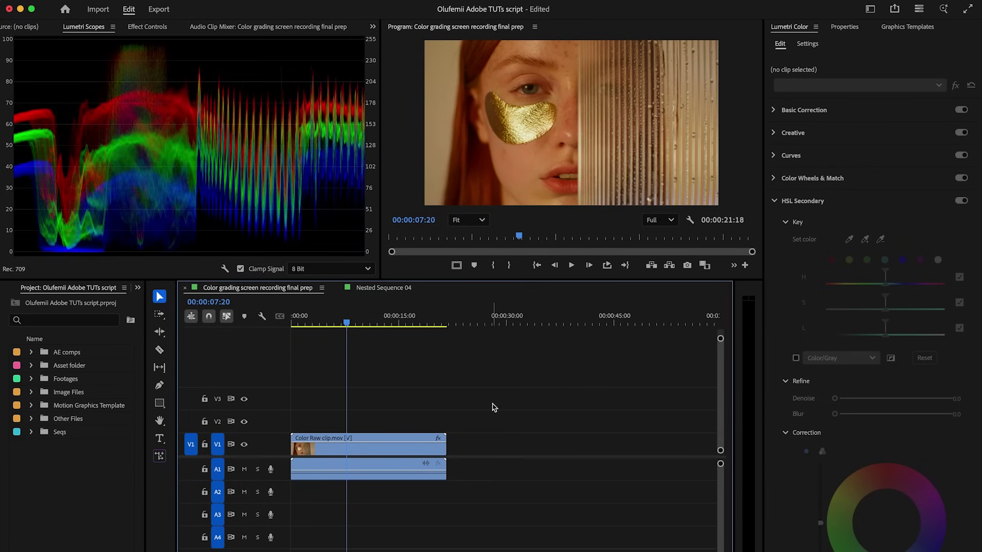
pyautogui.click(286, 204)
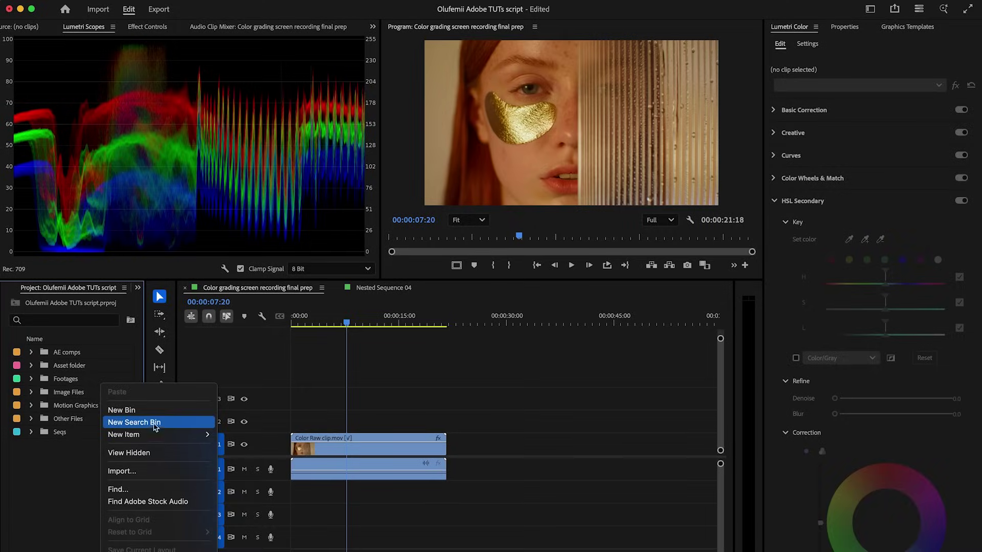
# Step: Create a 1920×1080 adjustment layer named 'Color Correction' and place it on V2 over the clip
pyautogui.moveTo(161, 435)
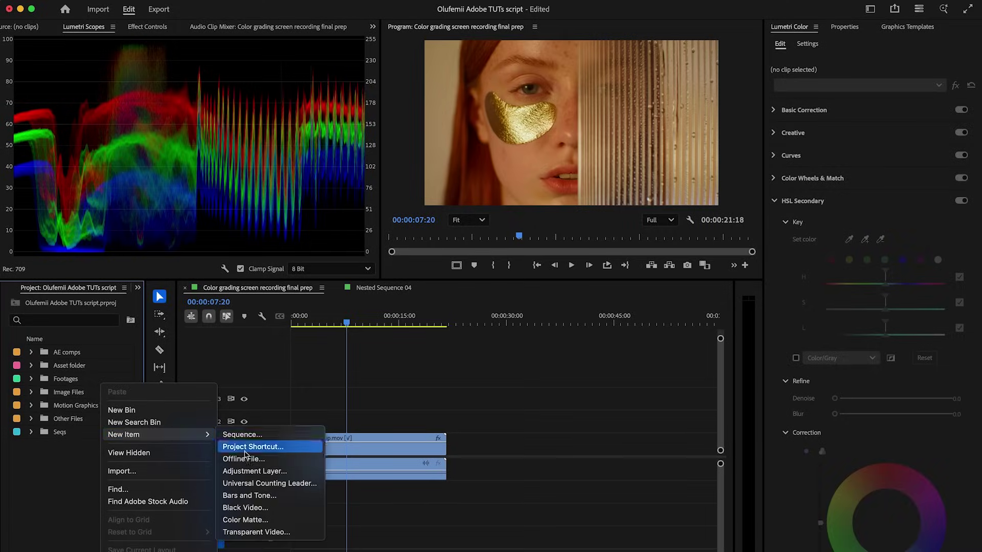
pyautogui.click(264, 473)
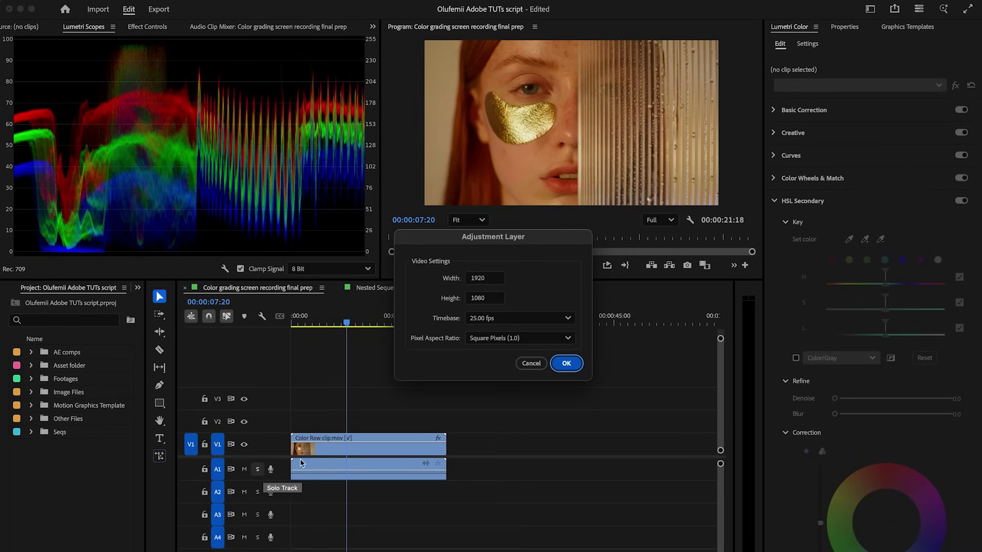
pyautogui.click(576, 366)
pyautogui.write('Col')
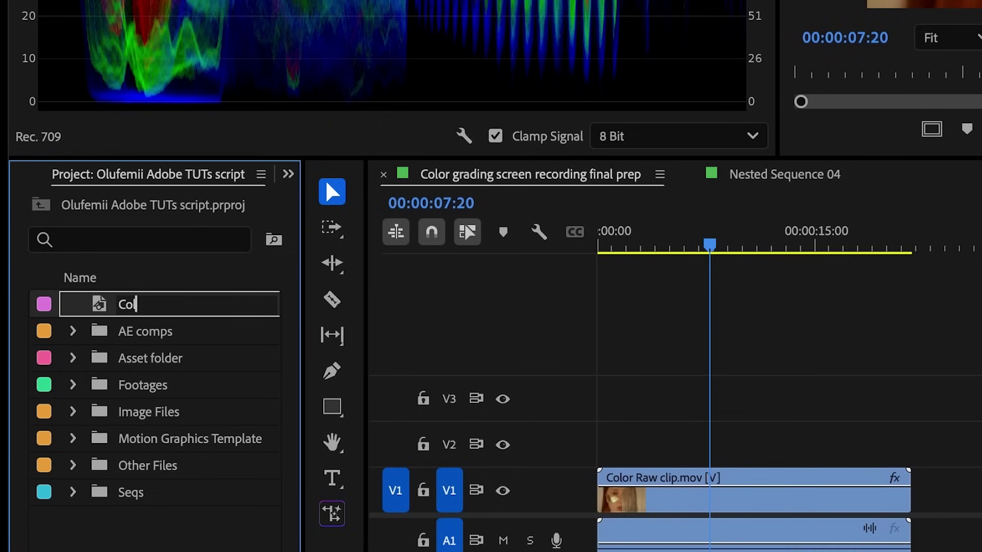
pyautogui.write('or Correction')
pyautogui.press('Tab')
pyautogui.click(163, 308)
pyautogui.moveTo(164, 314); pyautogui.dragTo(908, 455)
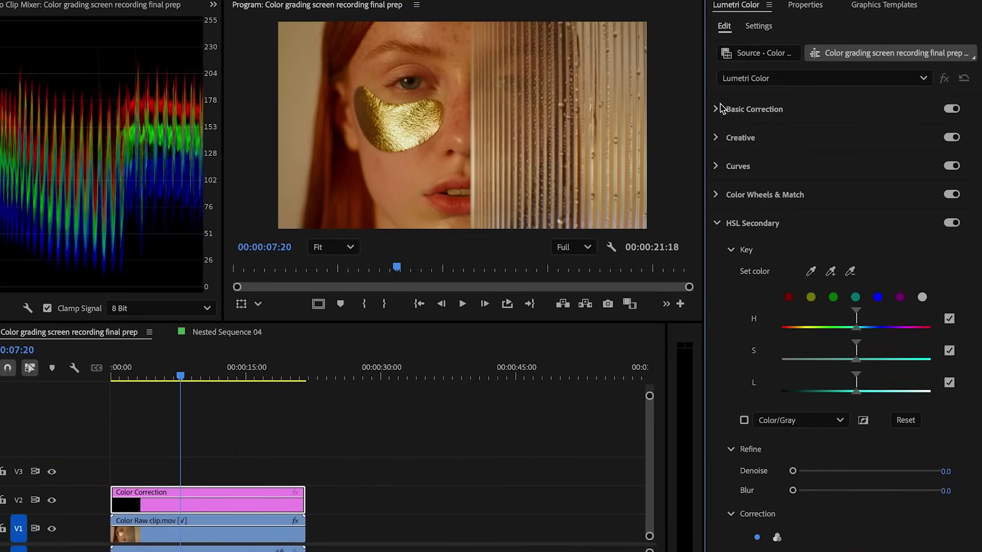
# Step: In Basic Correction, cool Temperature to -53.6 and push Tint toward magenta
pyautogui.click(718, 110)
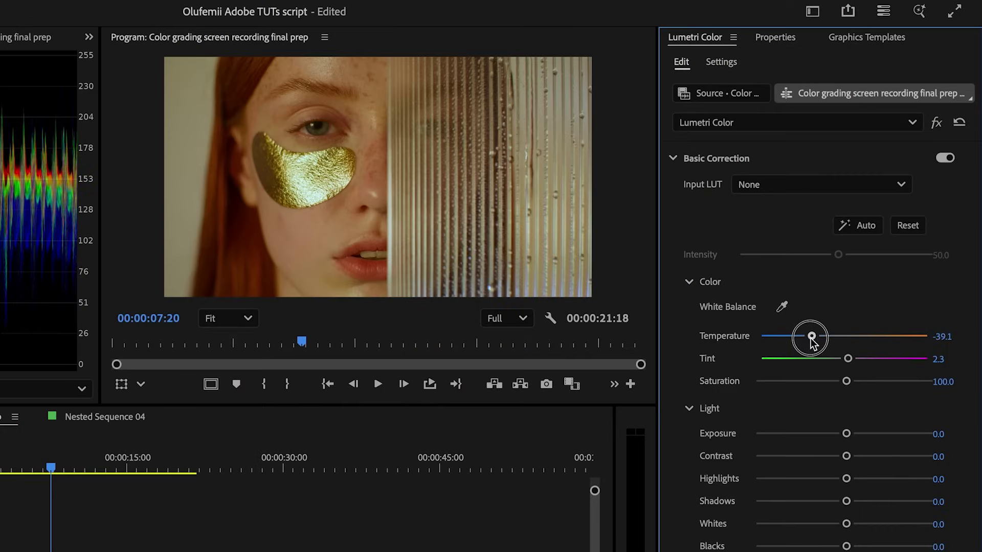
pyautogui.moveTo(805, 338); pyautogui.dragTo(801, 339)
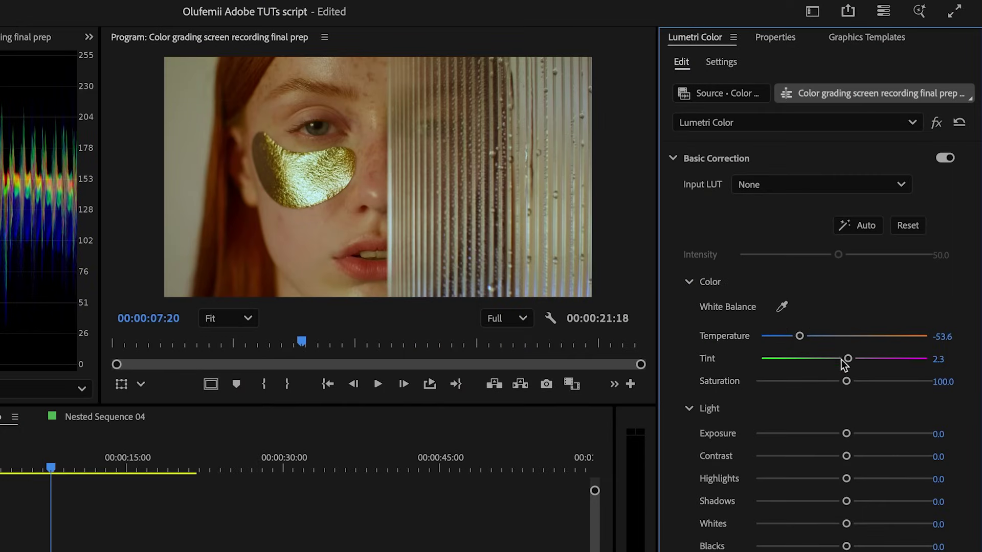
pyautogui.moveTo(847, 359); pyautogui.dragTo(855, 359)
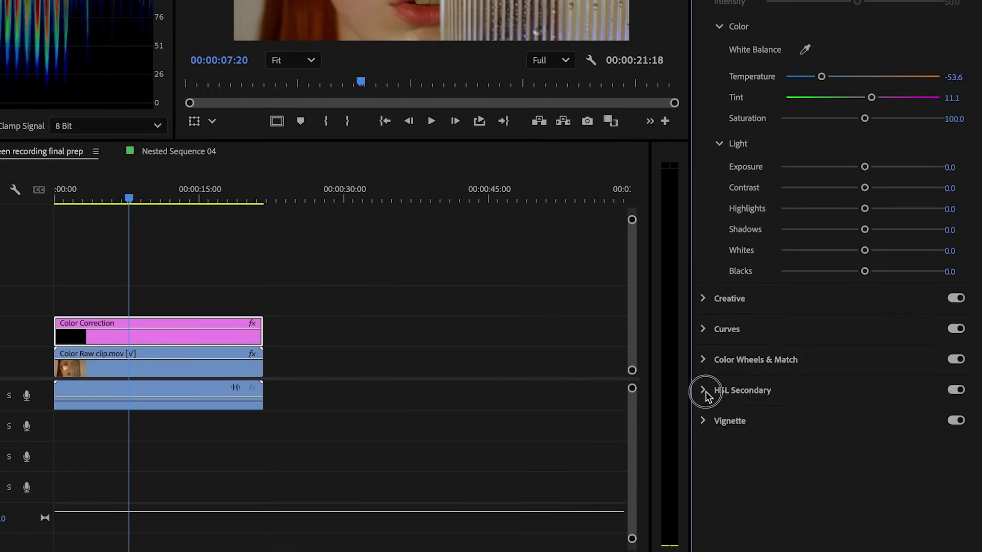
# Step: In HSL Secondary, sample the cheek's skin colour with the Set color eyedropper
pyautogui.click(773, 465)
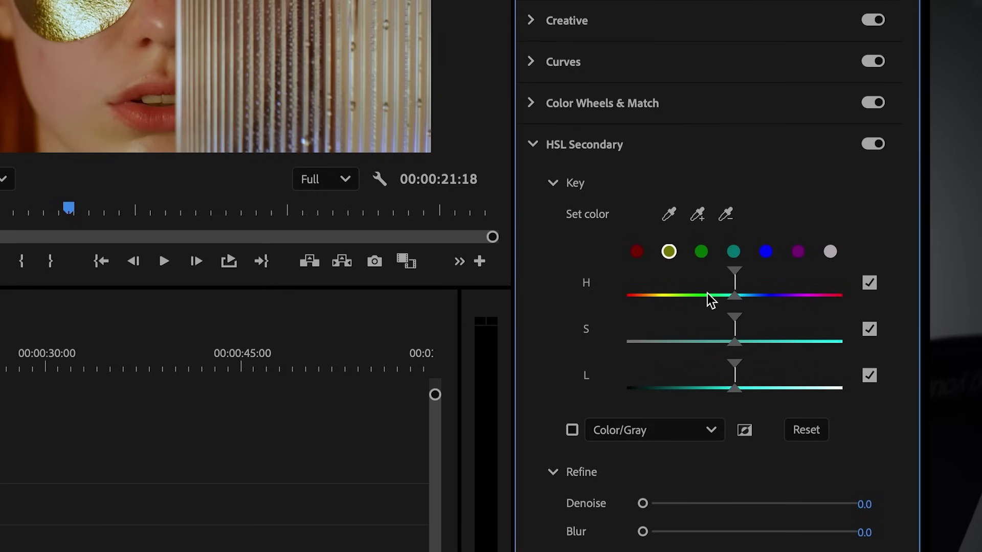
pyautogui.click(668, 221)
pyautogui.moveTo(94, 113); pyautogui.dragTo(91, 60)
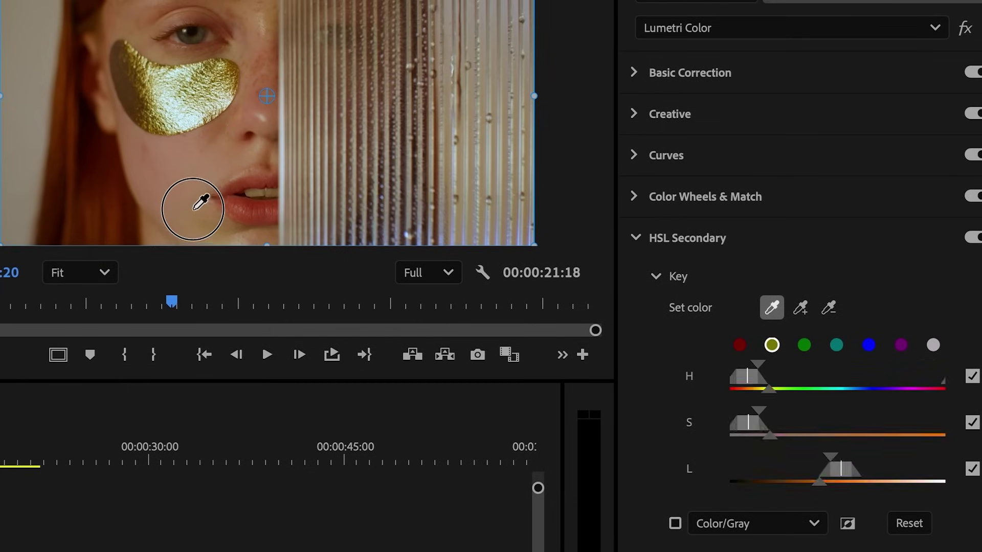
pyautogui.moveTo(194, 153)
pyautogui.mouseDown()
pyautogui.moveTo(251, 110)
pyautogui.moveTo(248, 132)
pyautogui.mouseUp()
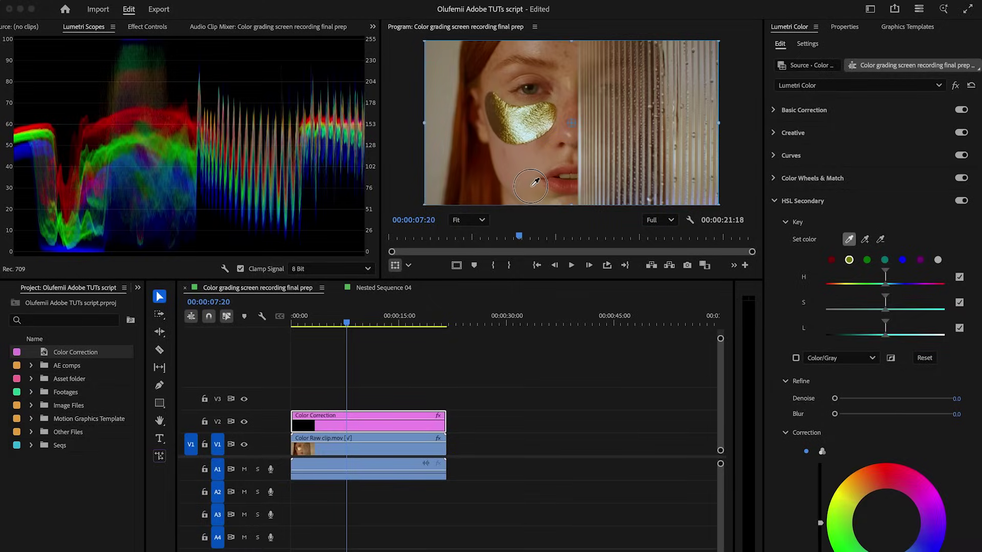
pyautogui.moveTo(535, 183); pyautogui.dragTo(544, 141)
# Step: Tighten the key's hue, saturation and lightness ranges to isolate the skin tones
pyautogui.moveTo(562, 5); pyautogui.dragTo(676, 231)
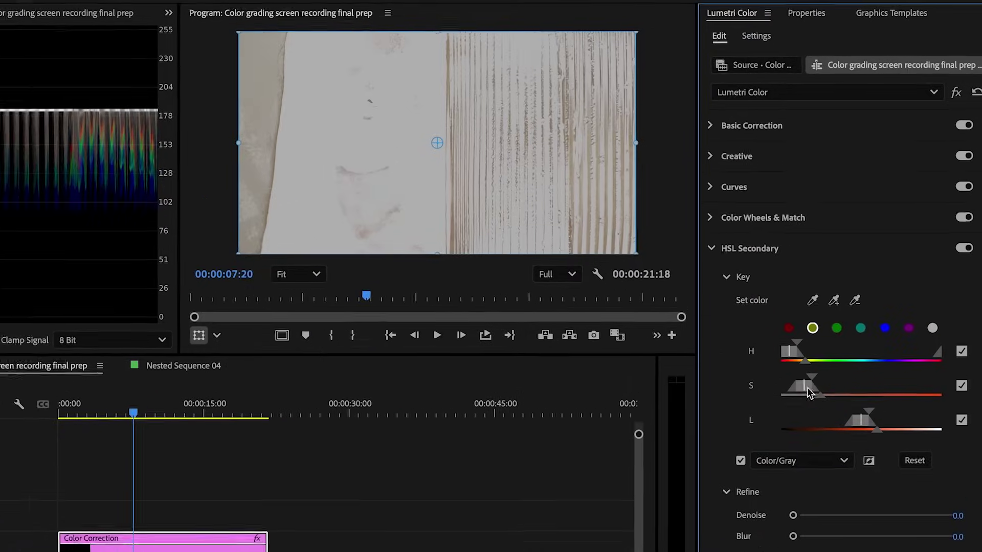
pyautogui.moveTo(802, 372); pyautogui.dragTo(859, 373)
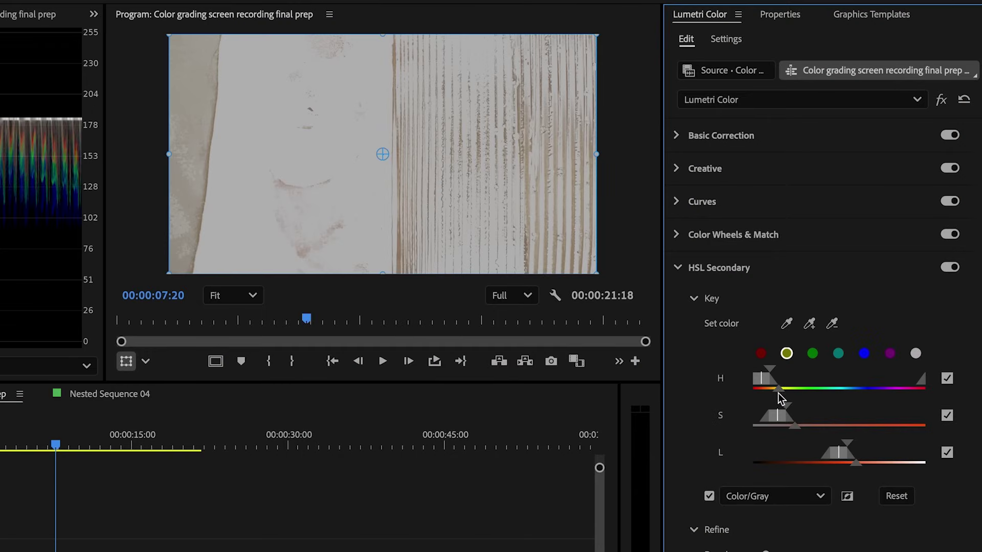
pyautogui.moveTo(777, 391); pyautogui.dragTo(802, 393)
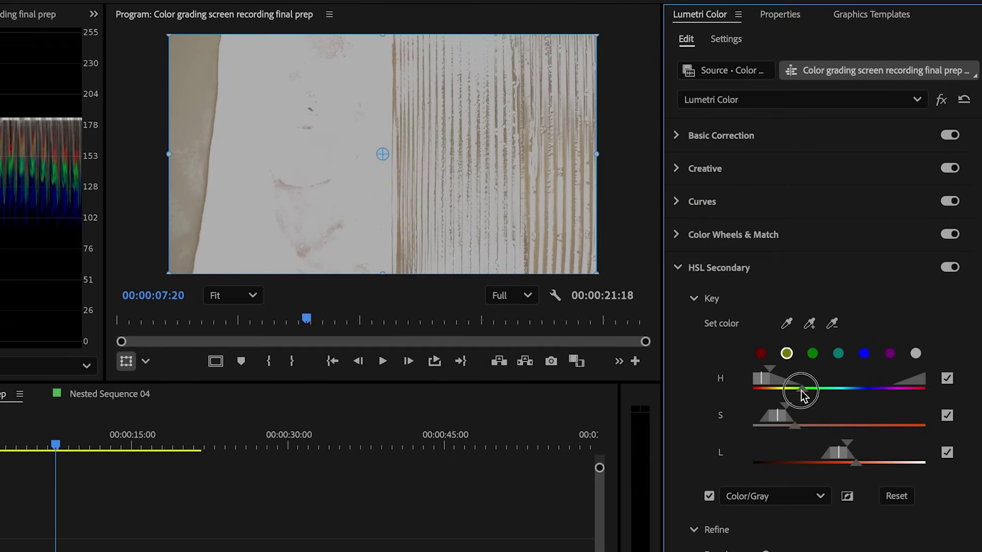
pyautogui.moveTo(786, 419)
pyautogui.mouseDown()
pyautogui.moveTo(825, 419)
pyautogui.moveTo(803, 421)
pyautogui.mouseUp()
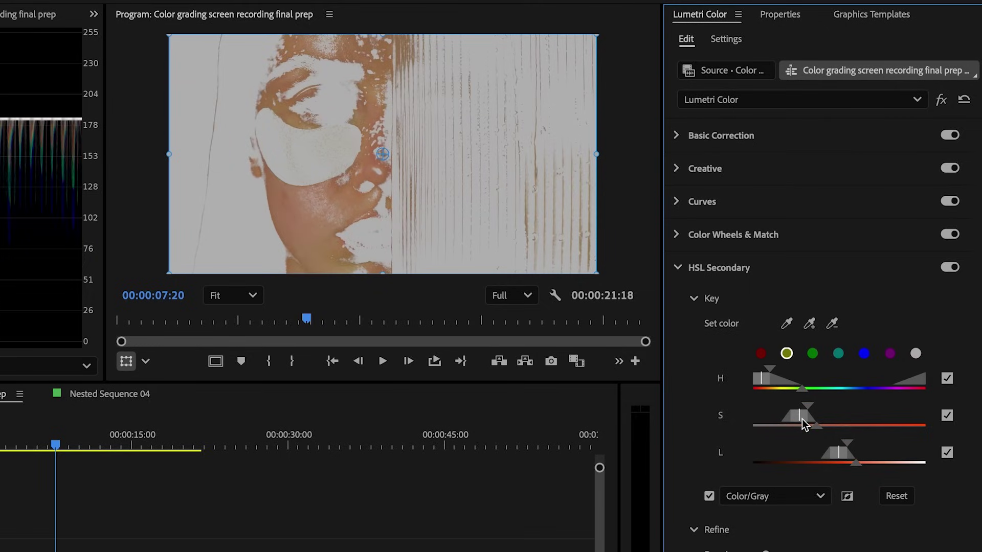
pyautogui.moveTo(834, 452)
pyautogui.mouseDown()
pyautogui.moveTo(827, 452)
pyautogui.moveTo(835, 452)
pyautogui.mouseUp()
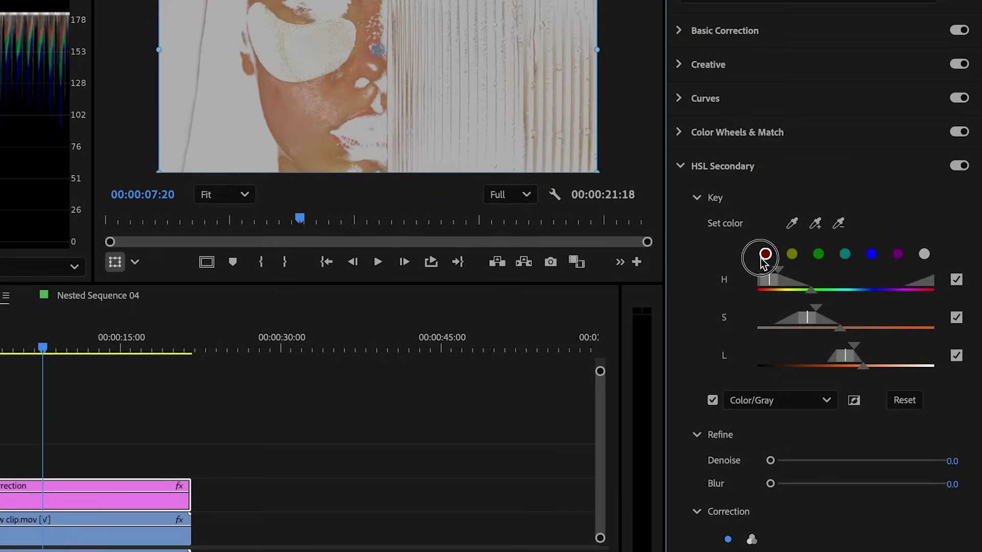
# Step: Switch the key's base colour from yellow to red and narrow its saturation range
pyautogui.click(762, 256)
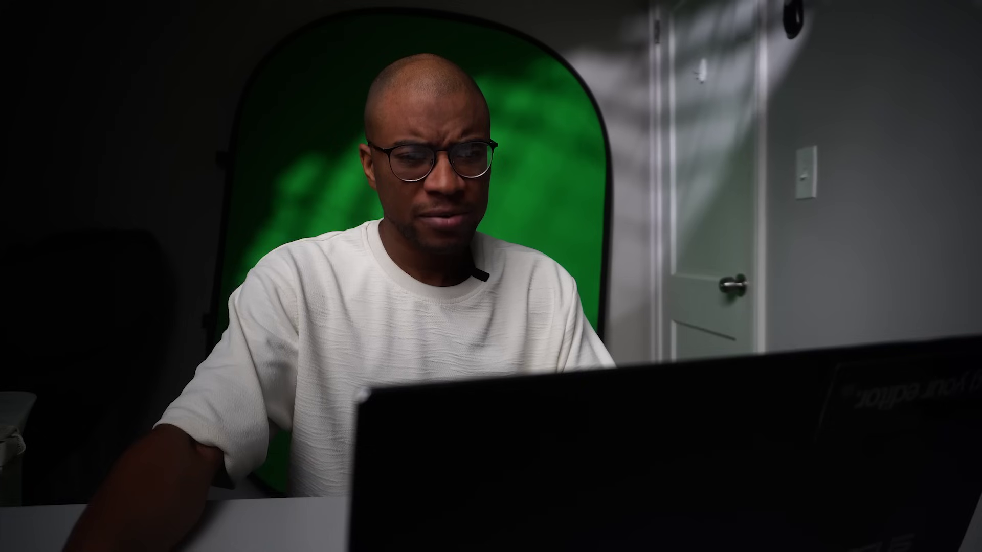
pyautogui.click(792, 339)
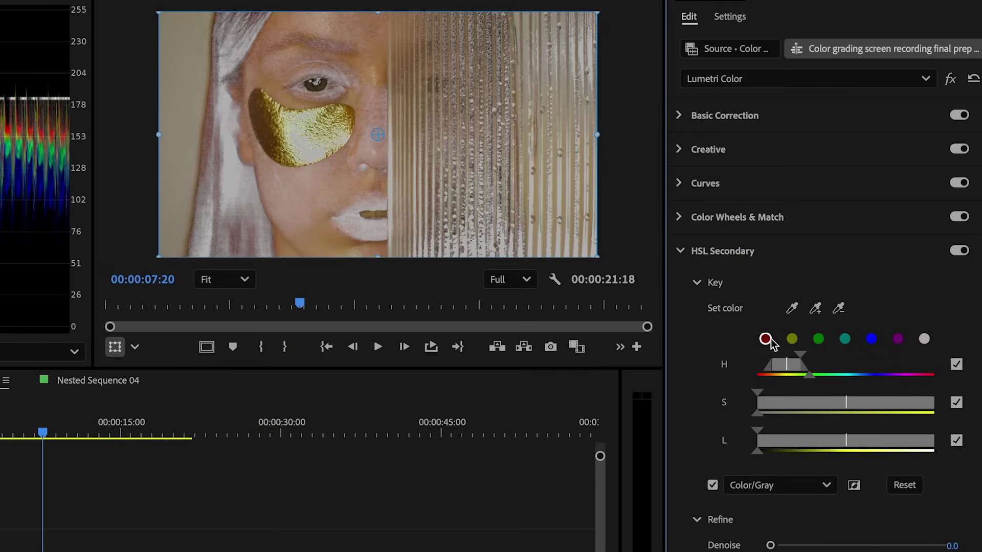
pyautogui.click(767, 340)
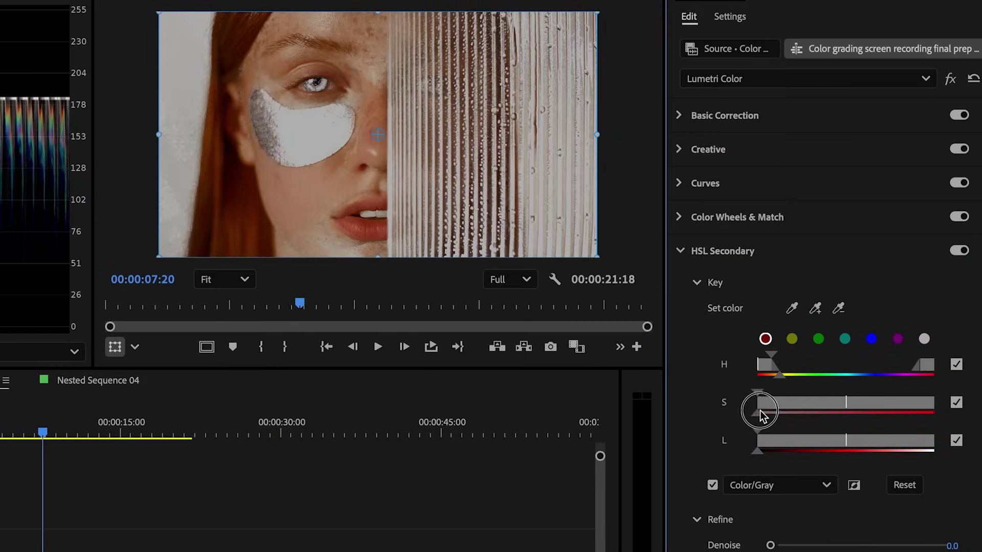
pyautogui.moveTo(819, 414); pyautogui.dragTo(784, 418)
# Step: Add a little Refine blur to soften the key edges
pyautogui.scroll(-5, 809, 466)
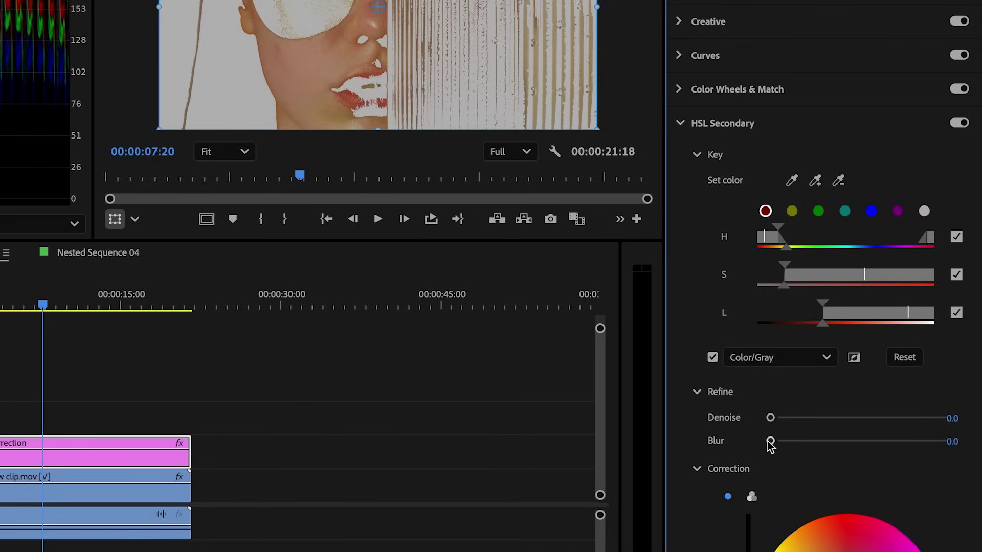
pyautogui.moveTo(771, 441); pyautogui.dragTo(777, 441)
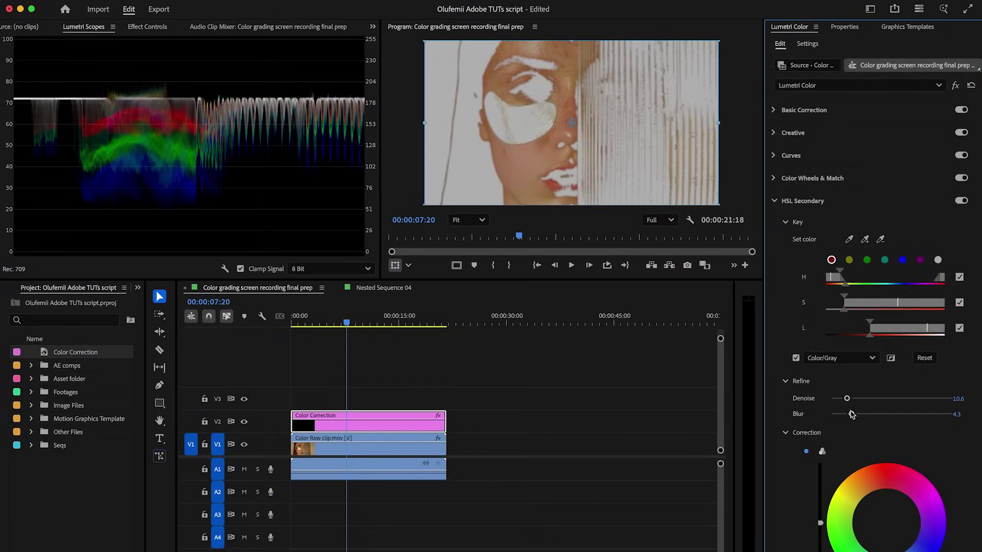
pyautogui.scroll(-4, 852, 414)
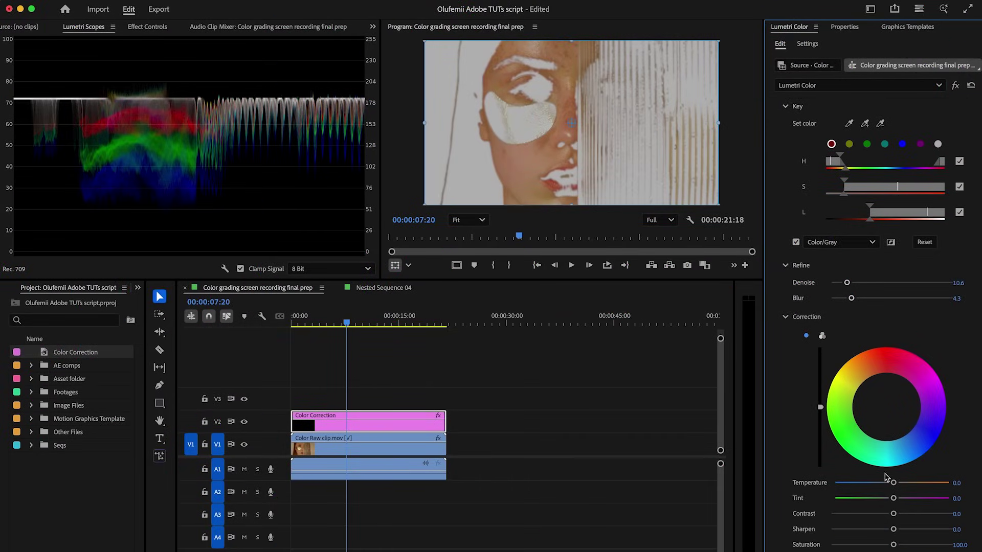
pyautogui.moveTo(889, 484); pyautogui.dragTo(918, 499)
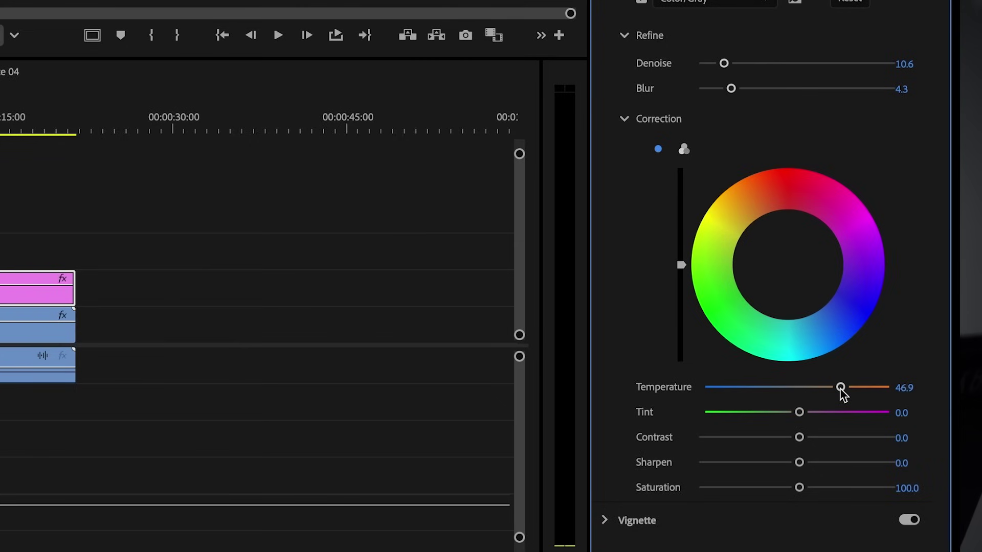
pyautogui.doubleClick(840, 388)
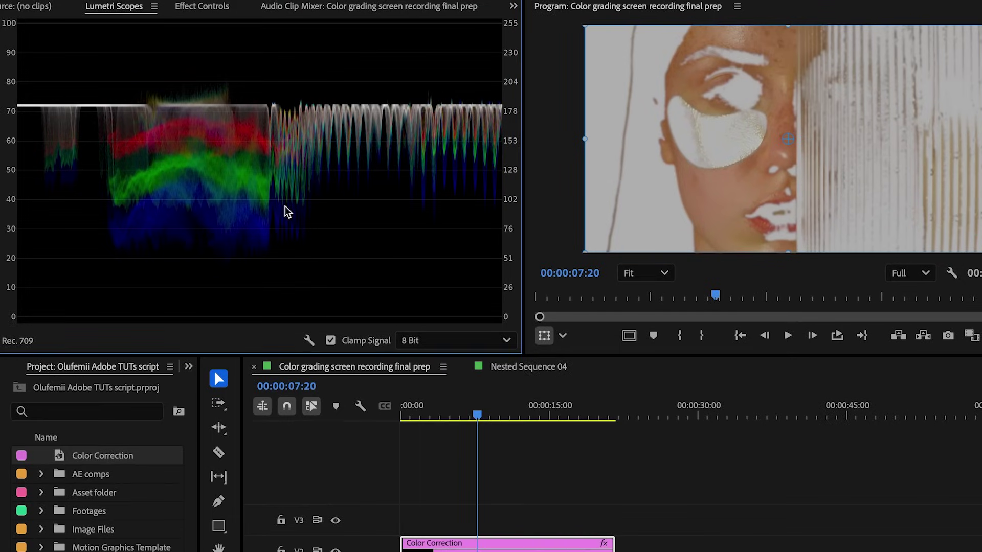
# Step: Add a YUV vectorscope to Lumetri Scopes and fine-tune Temperature while watching it
pyautogui.rightClick(285, 206)
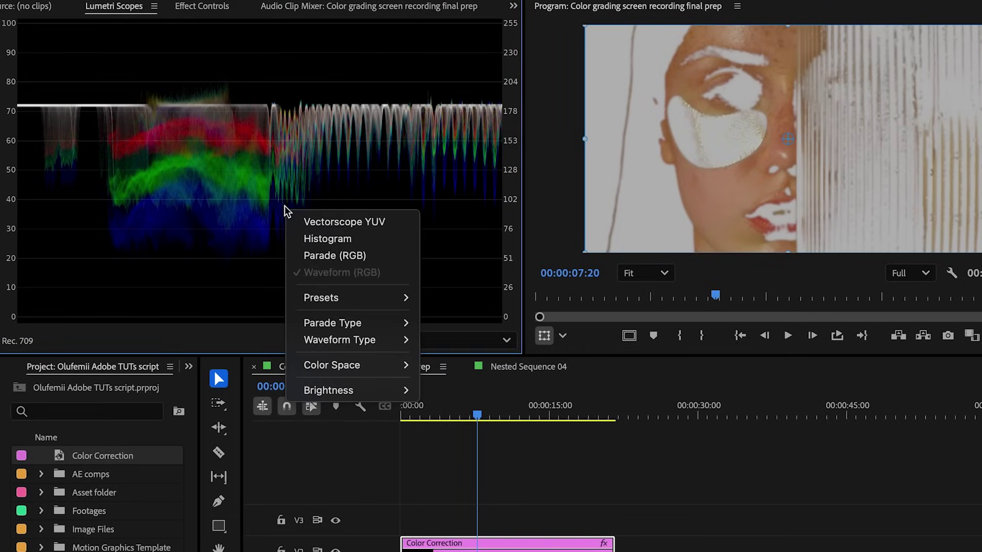
pyautogui.click(324, 225)
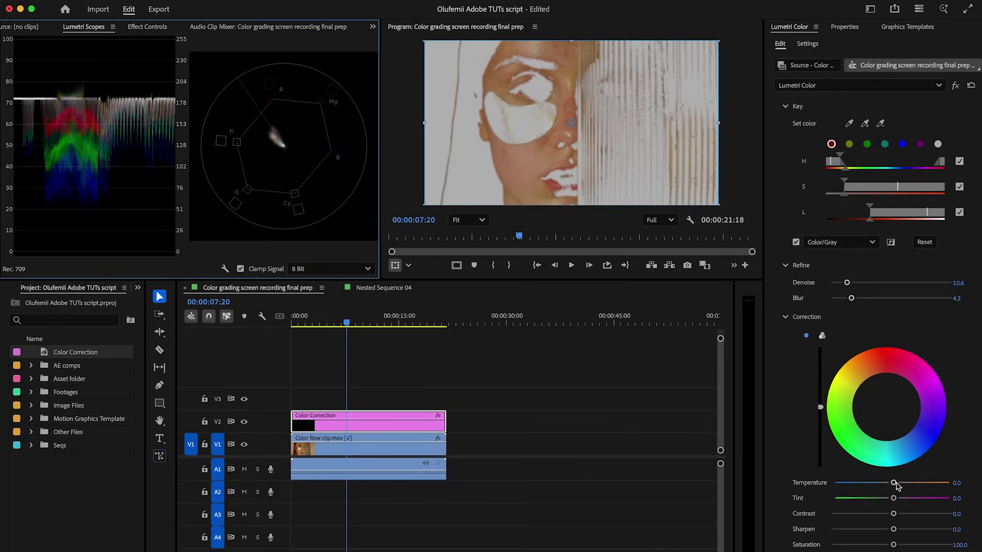
pyautogui.moveTo(895, 483); pyautogui.dragTo(897, 483)
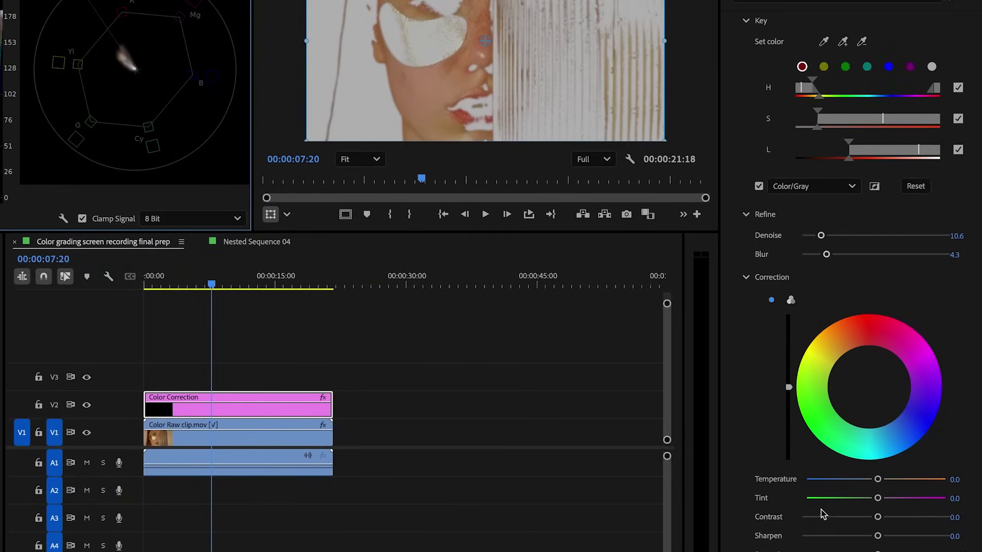
pyautogui.moveTo(877, 477); pyautogui.dragTo(875, 479)
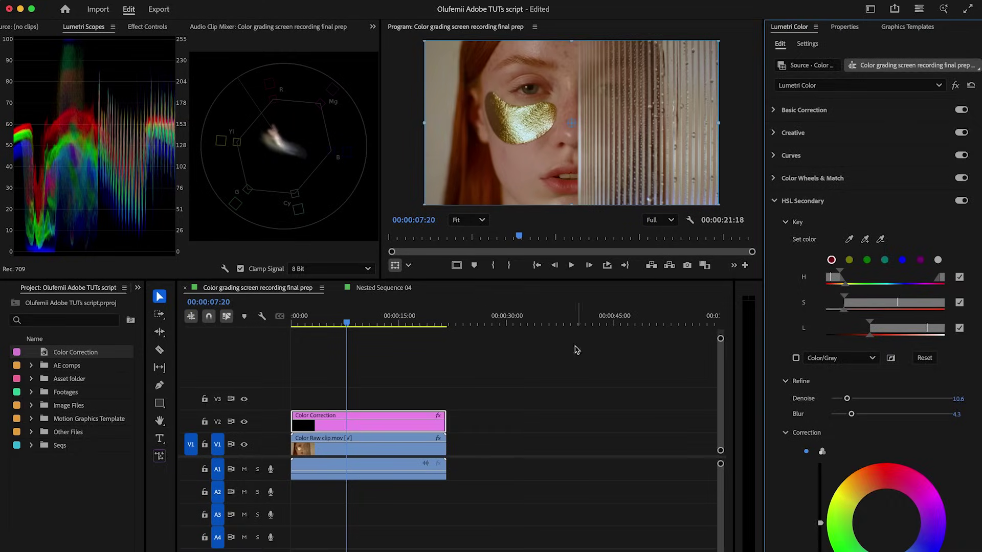
# Step: Select the Color Correction layer on V2 and copy-paste it as a duplicate
pyautogui.click(576, 347)
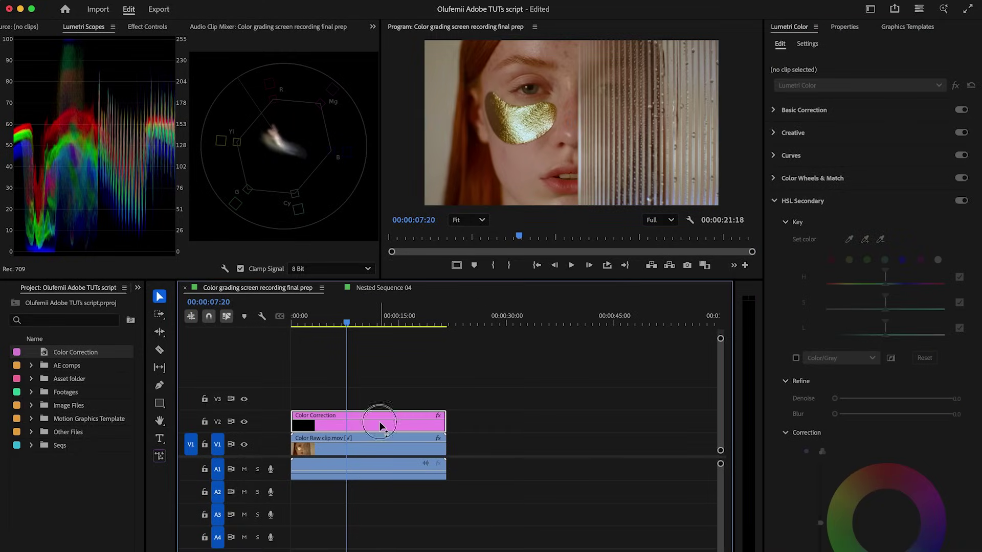
pyautogui.click(379, 421)
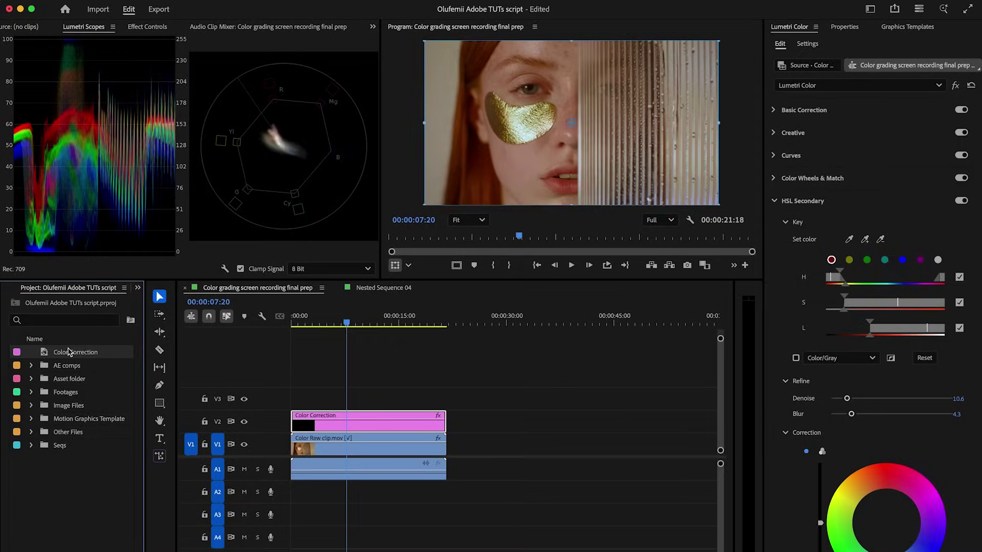
pyautogui.hotkey('ctrl', 'c')
pyautogui.hotkey('ctrl', 'v')
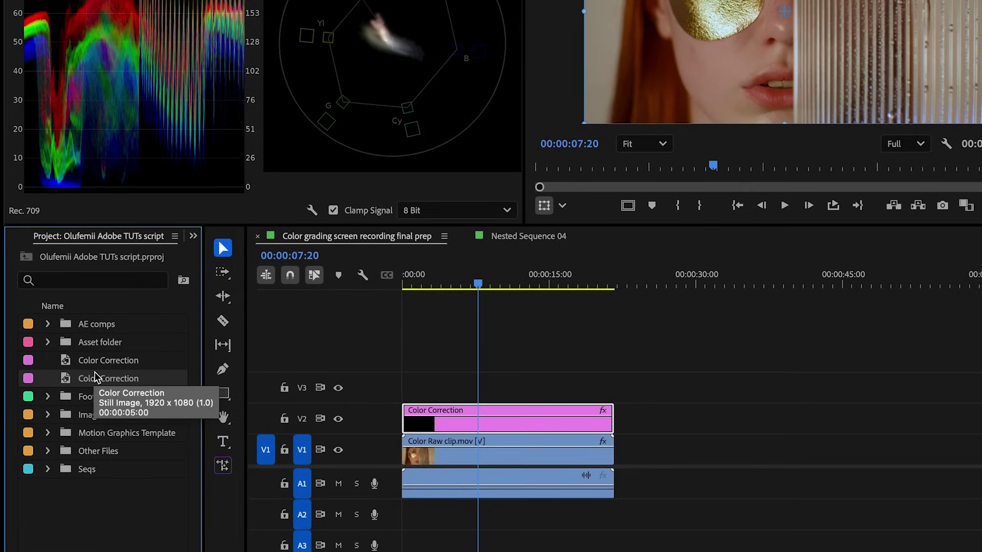
# Step: Rename the duplicate to LOOK and place it on V3 at the sequence start
pyautogui.click(94, 373)
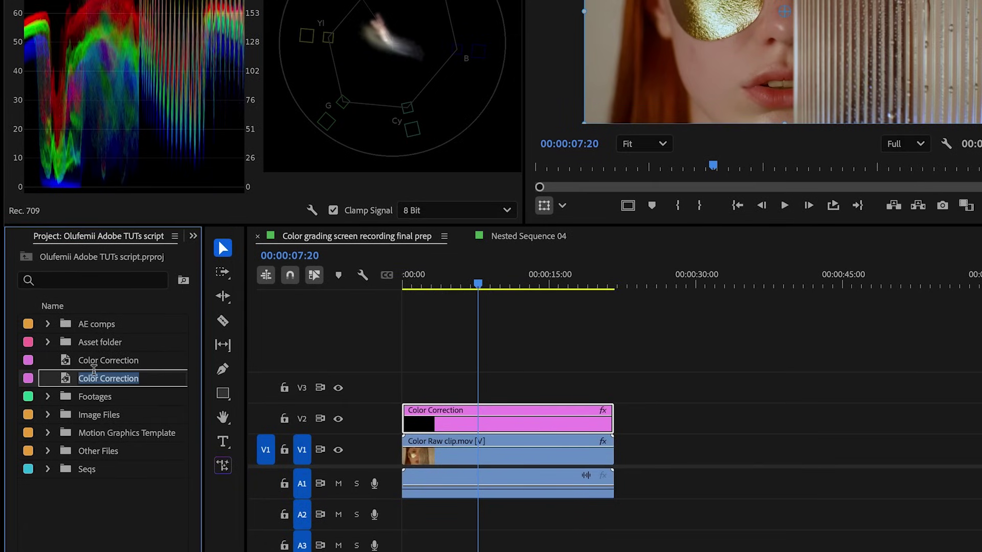
pyautogui.write('LOOK')
pyautogui.press('Return')
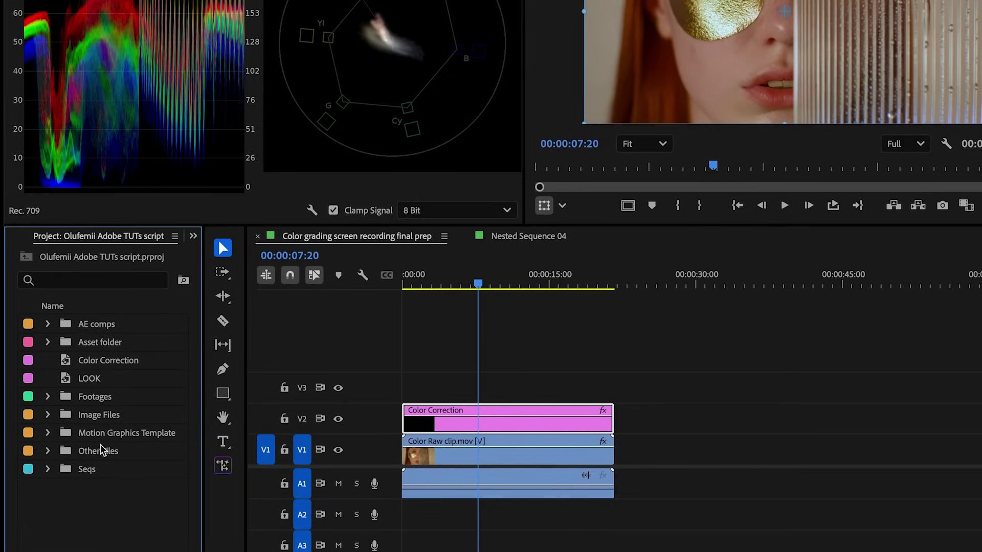
pyautogui.moveTo(75, 383); pyautogui.dragTo(613, 384)
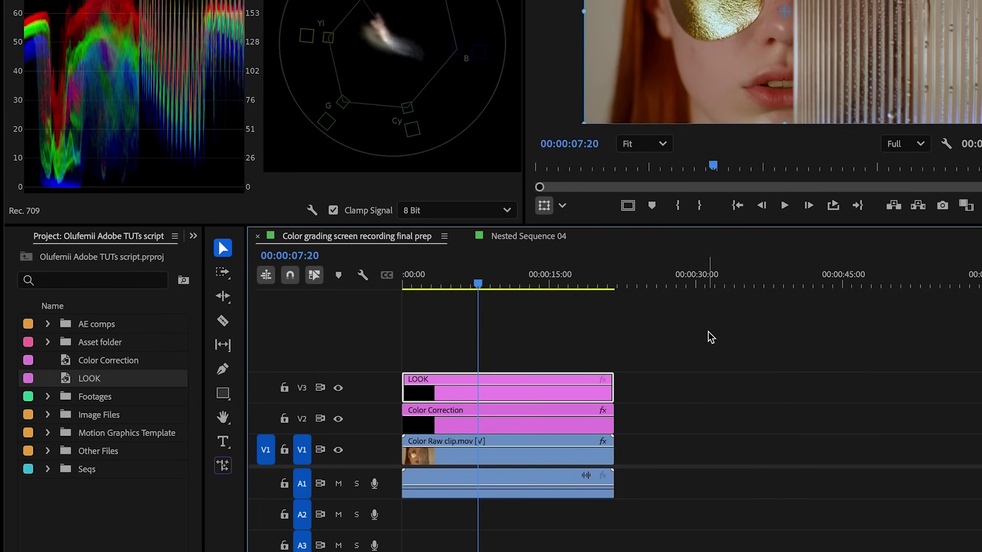
# Step: Give the LOOK clip a yellow label
pyautogui.rightClick(546, 379)
pyautogui.moveTo(757, 345)
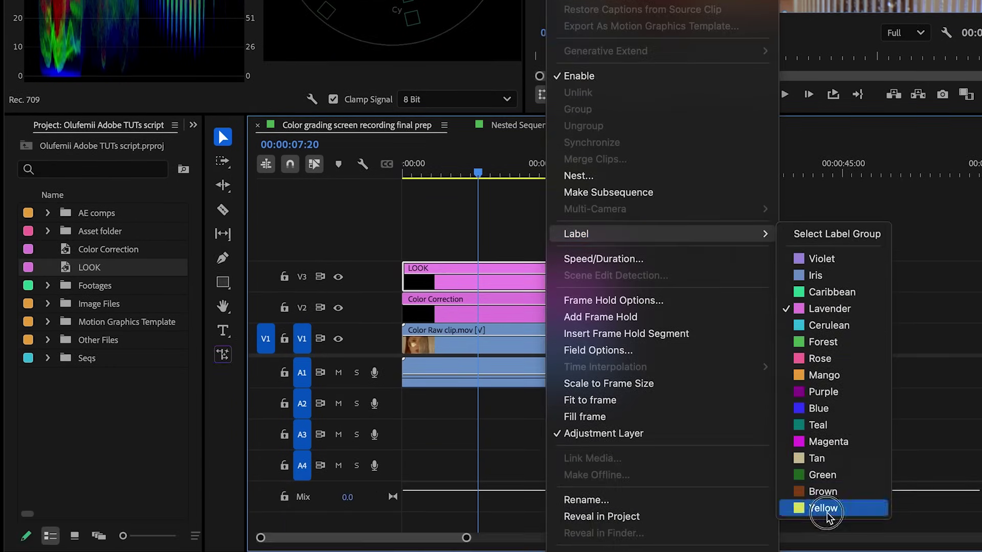
pyautogui.click(818, 551)
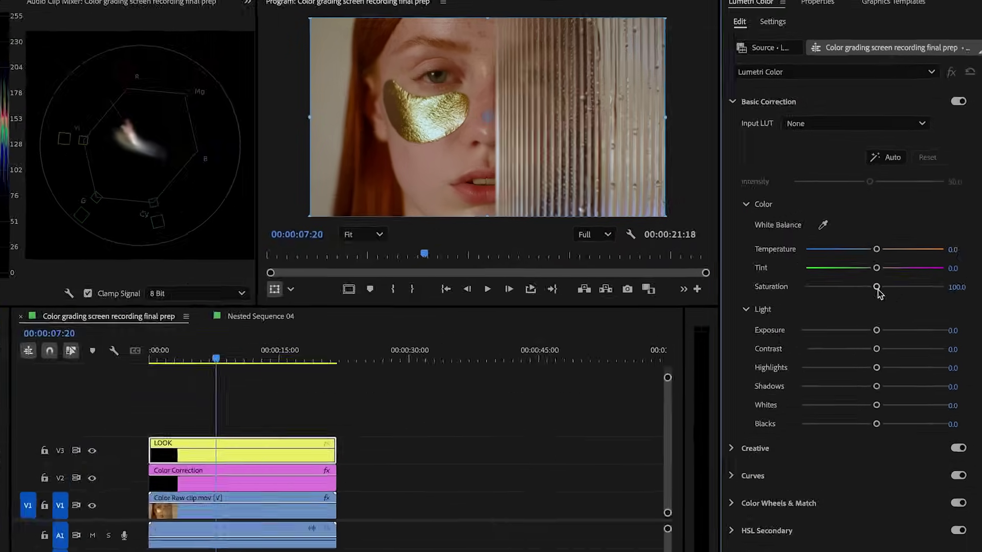
# Step: On the LOOK layer, set Saturation to 86.0, boost Contrast to 82.6, and lift Shadows to 32.4
pyautogui.moveTo(893, 262); pyautogui.dragTo(886, 264)
pyautogui.moveTo(846, 318); pyautogui.dragTo(844, 319)
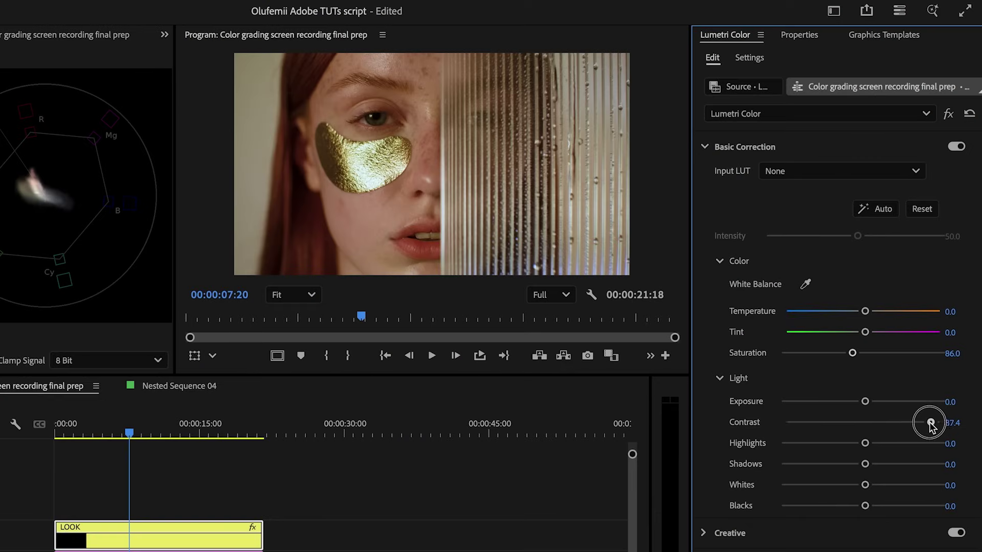
pyautogui.moveTo(933, 423); pyautogui.dragTo(928, 426)
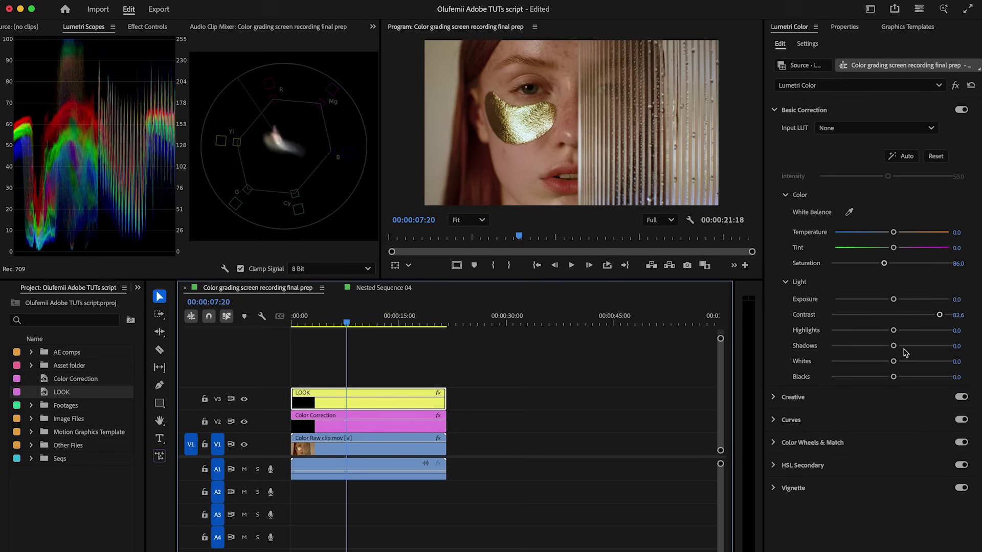
pyautogui.moveTo(893, 347); pyautogui.dragTo(919, 361)
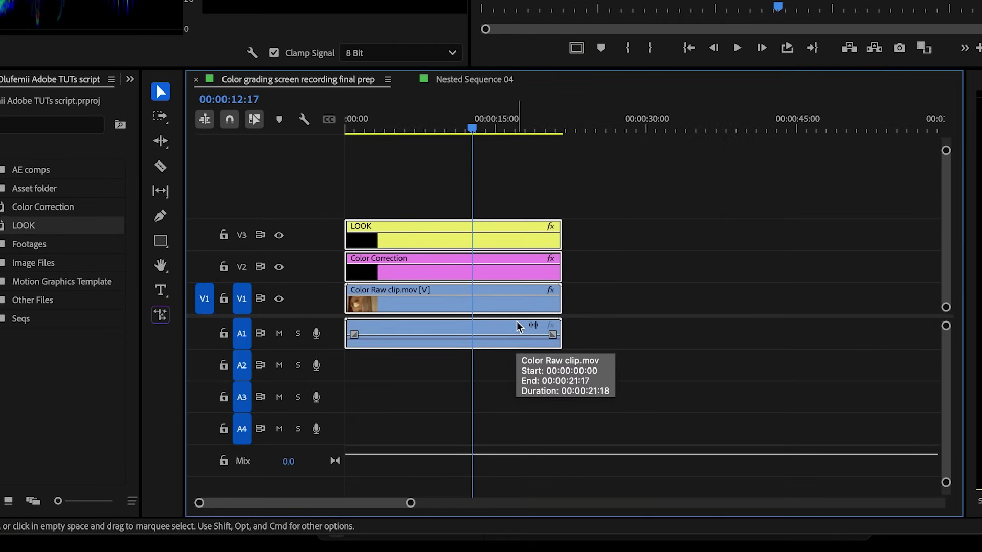
pyautogui.rightClick(495, 305)
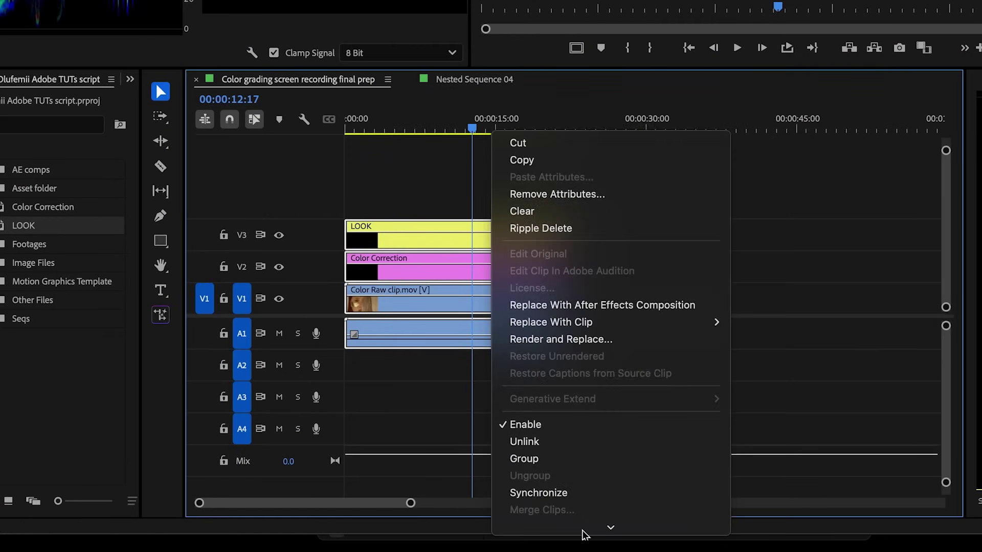
pyautogui.click(609, 428)
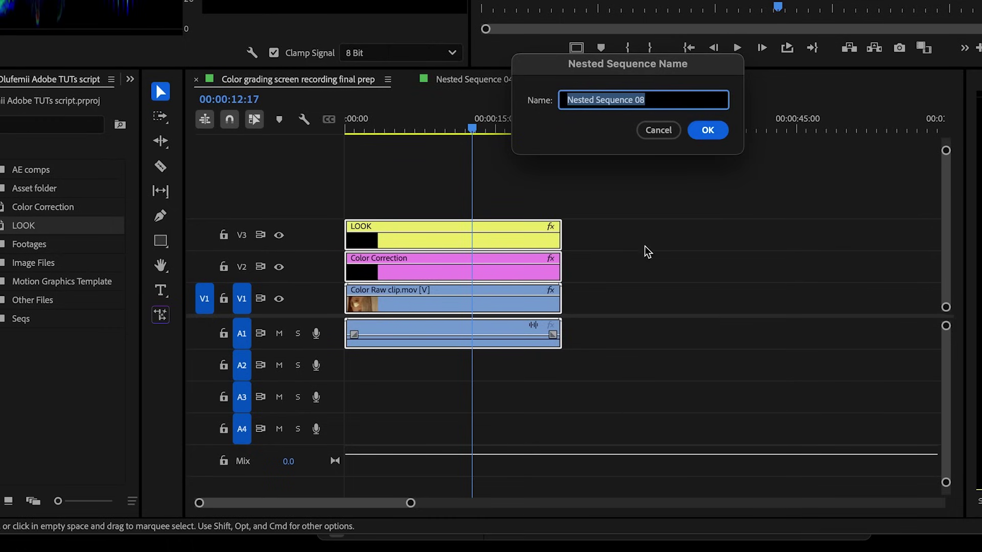
pyautogui.click(721, 136)
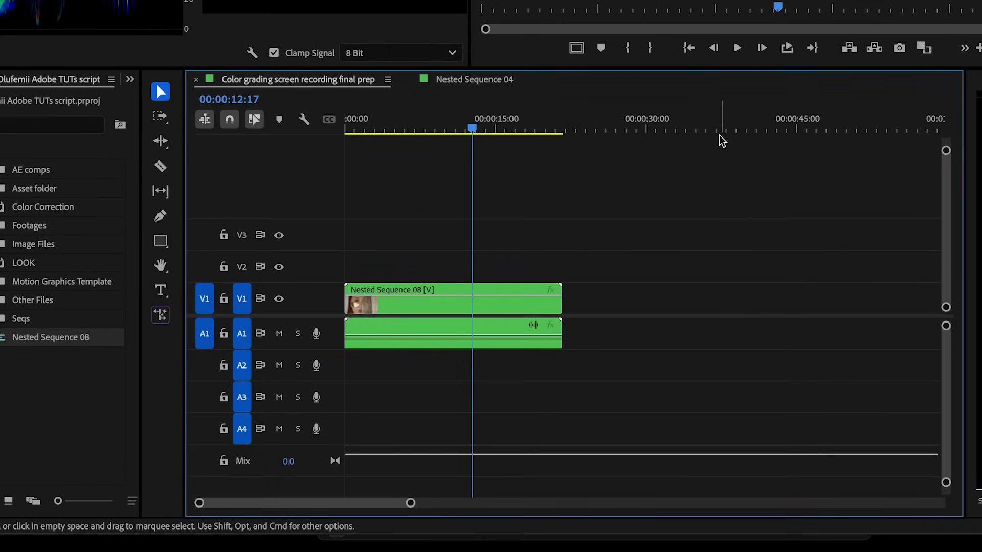
pyautogui.click(453, 312)
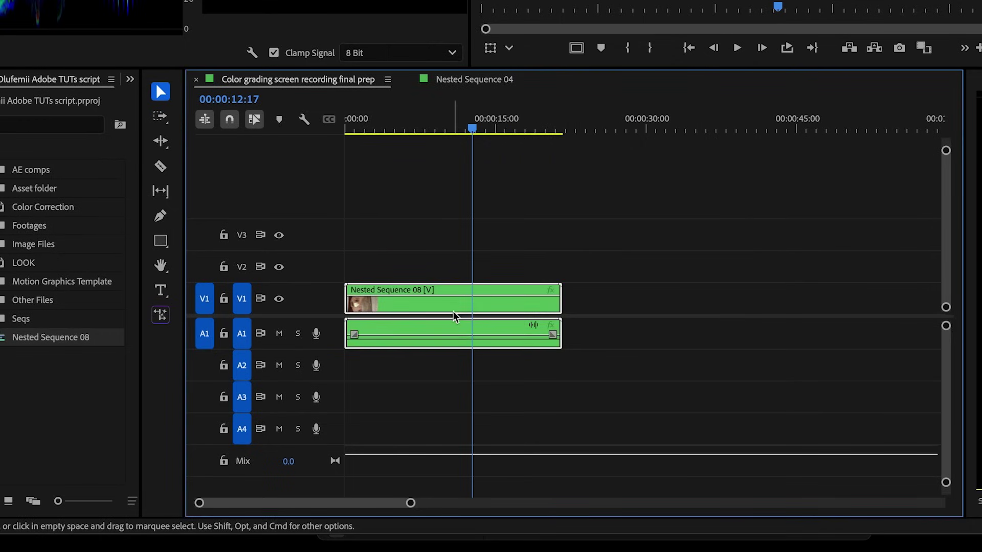
pyautogui.click(454, 311)
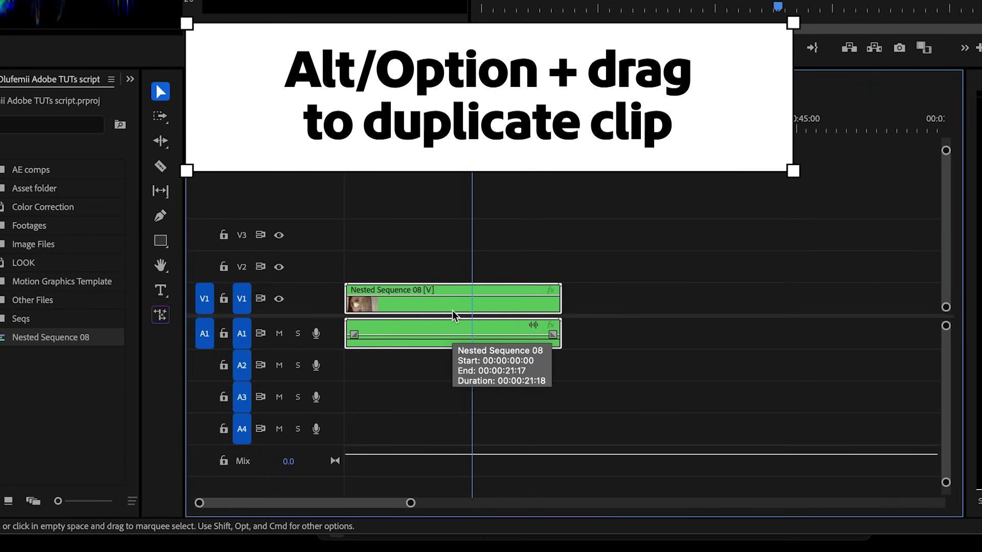
# Step: Duplicate Nested Sequence 08 onto V2 and apply Gaussian Blur to the copy
pyautogui.moveTo(452, 311); pyautogui.dragTo(443, 272)
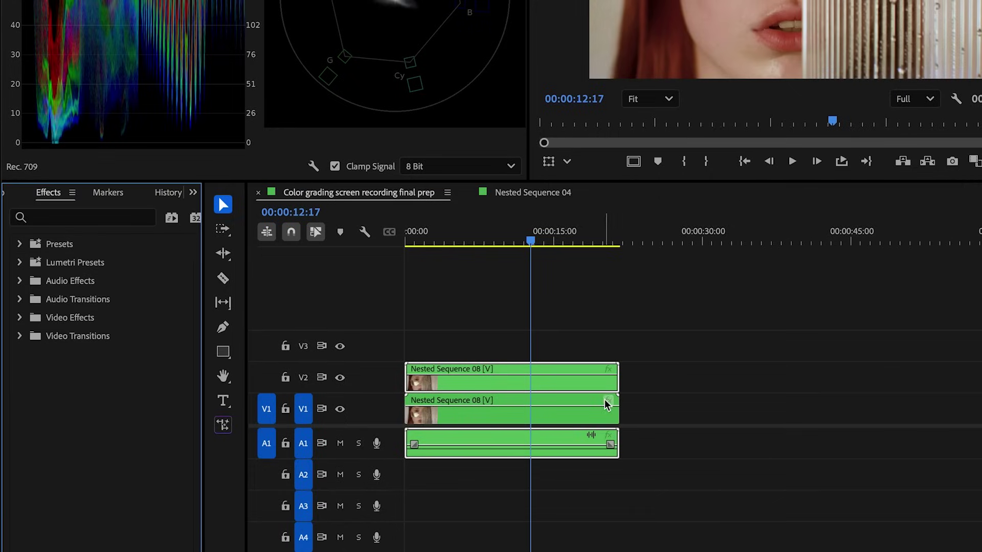
pyautogui.click(105, 223)
pyautogui.write('gau')
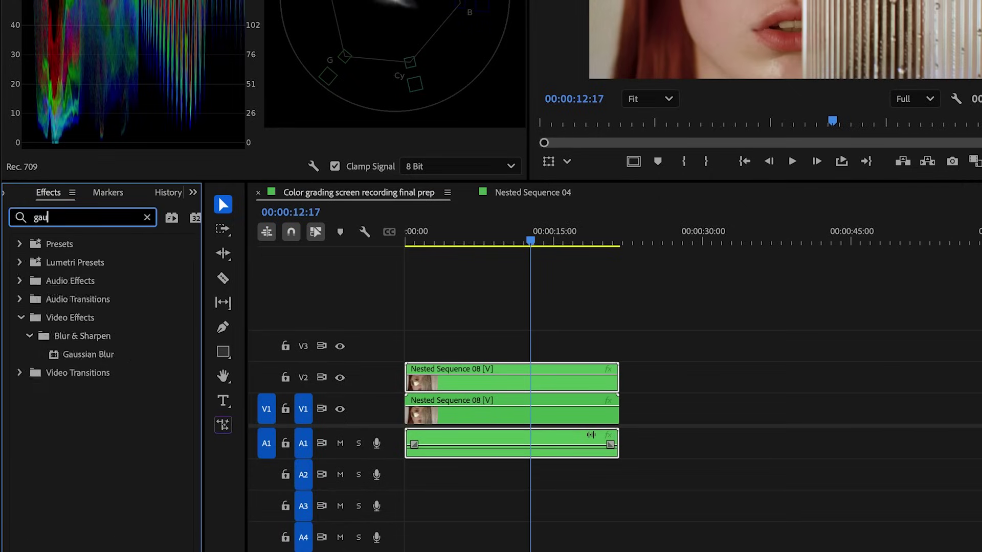
pyautogui.moveTo(84, 355); pyautogui.dragTo(456, 384)
# Step: Apply Luma Key to the V2 copy and set its blend mode to Screen
pyautogui.click(94, 219)
pyautogui.write('luma')
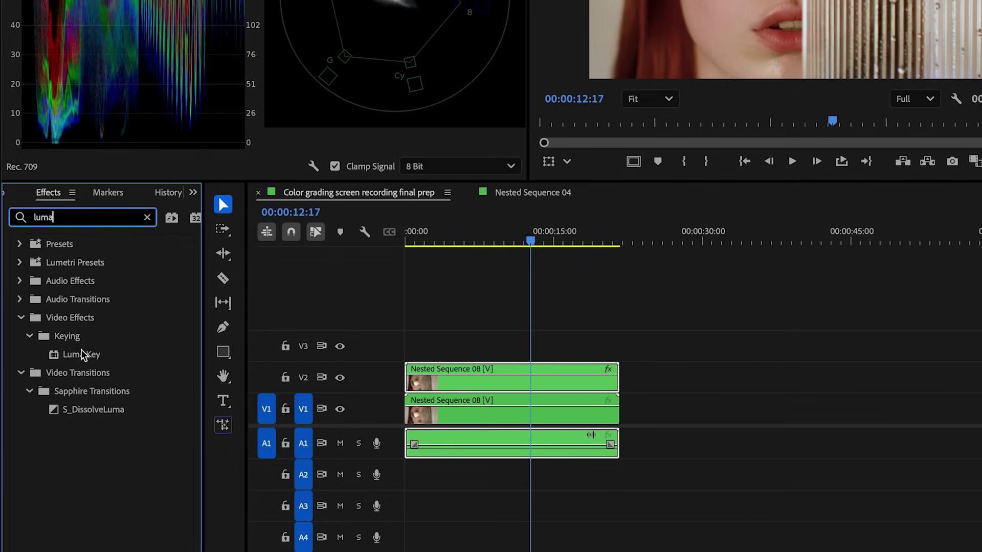
pyautogui.moveTo(82, 352); pyautogui.dragTo(440, 376)
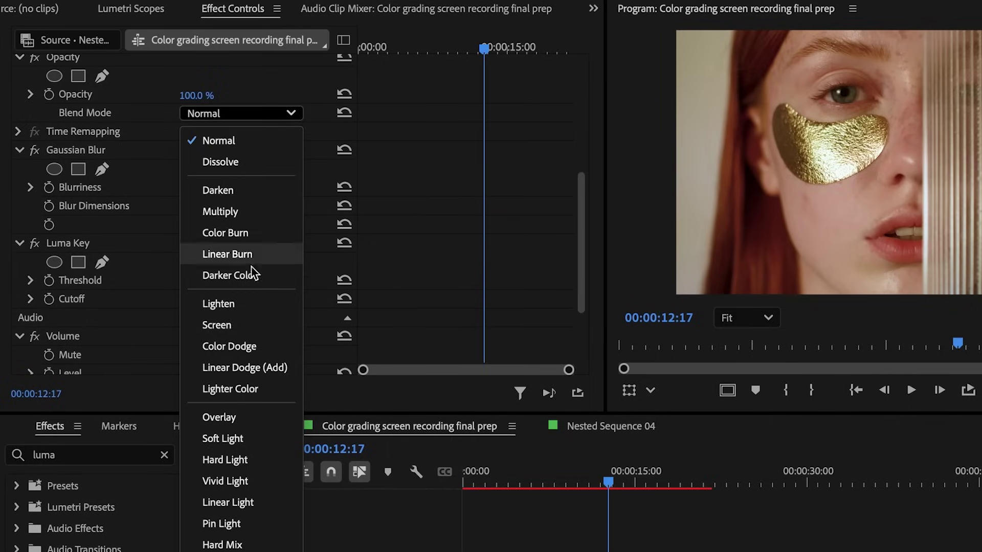
pyautogui.click(248, 322)
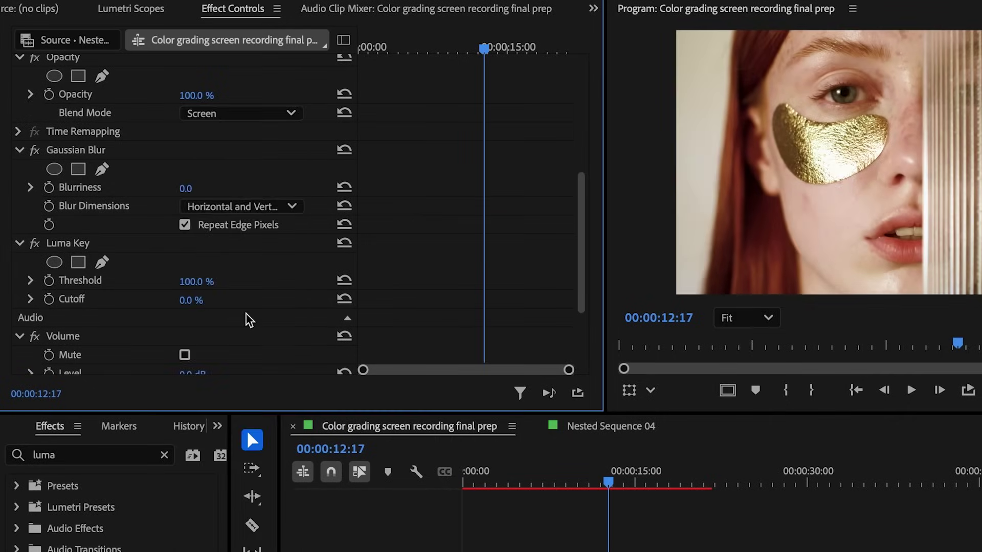
# Step: Give the V2 glow copy a Gaussian Blur Blurriness of 97 and Opacity of 40%
pyautogui.click(204, 185)
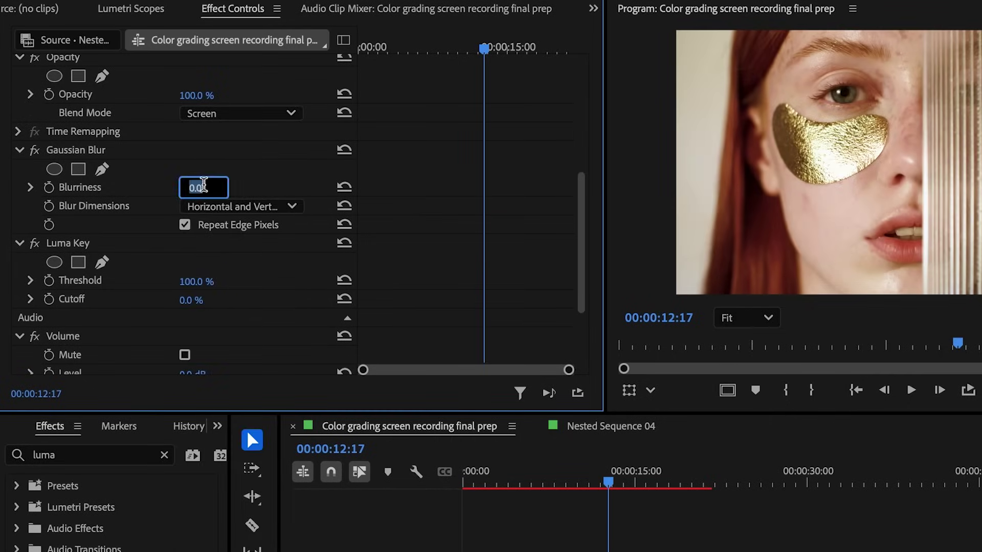
pyautogui.write('67')
pyautogui.press('Return')
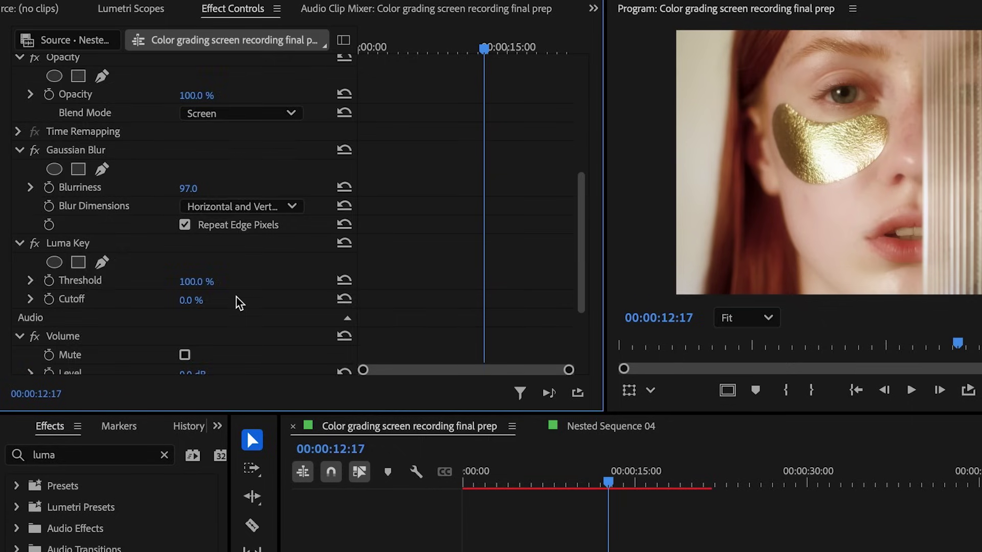
pyautogui.scroll(-3, 237, 301)
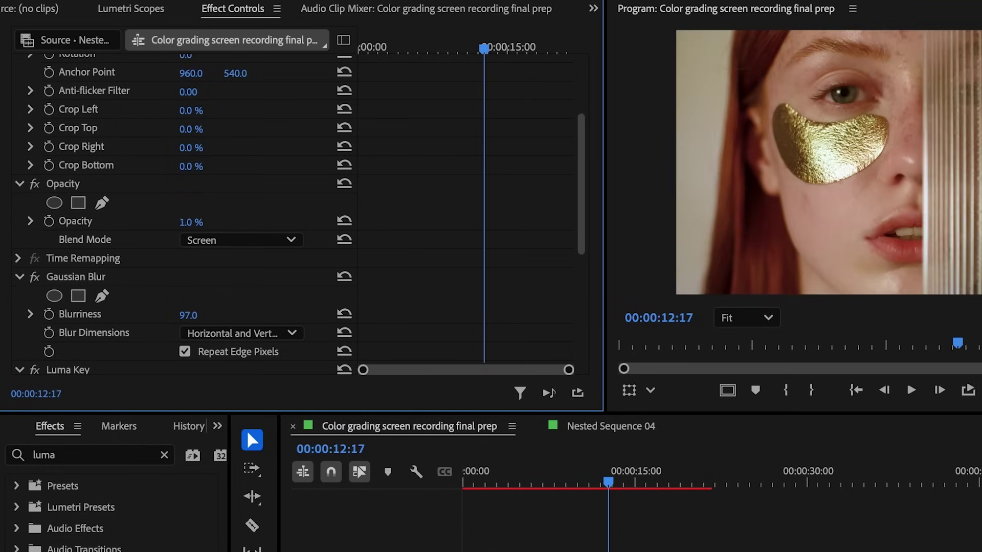
pyautogui.moveTo(194, 222); pyautogui.dragTo(208, 222)
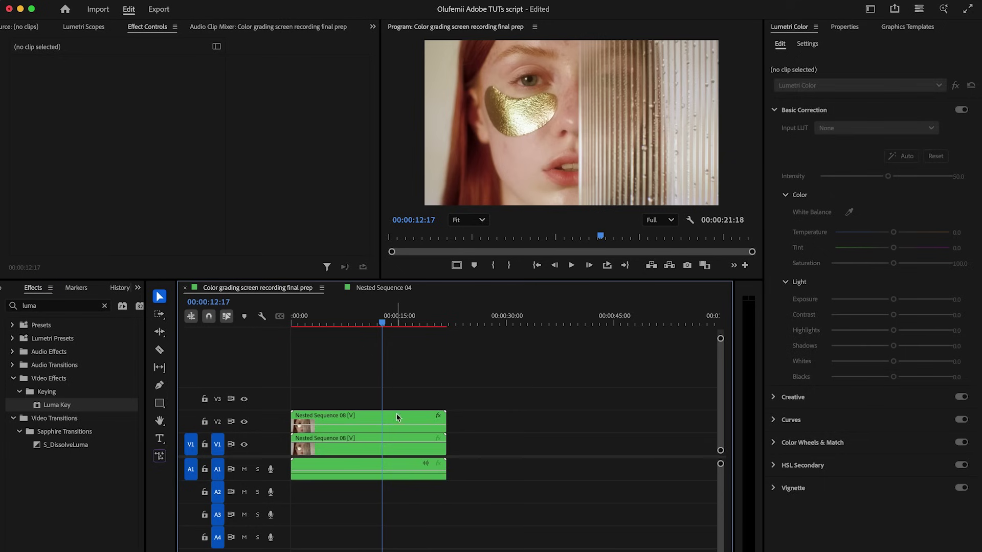
pyautogui.click(392, 426)
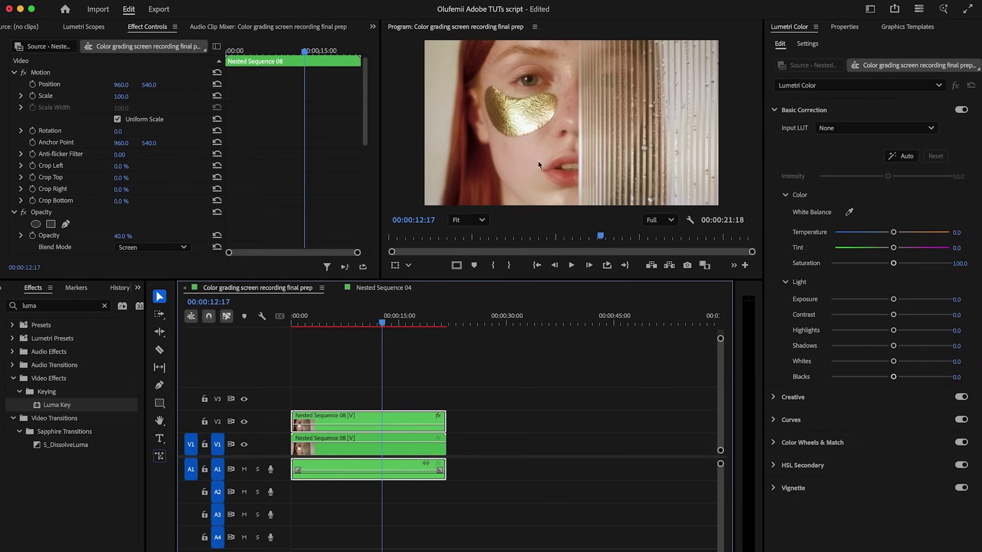
# Step: Place a second Nested Sequence 08 clip on V1 at about 00:00:30:01
pyautogui.moveTo(366, 321); pyautogui.dragTo(248, 344)
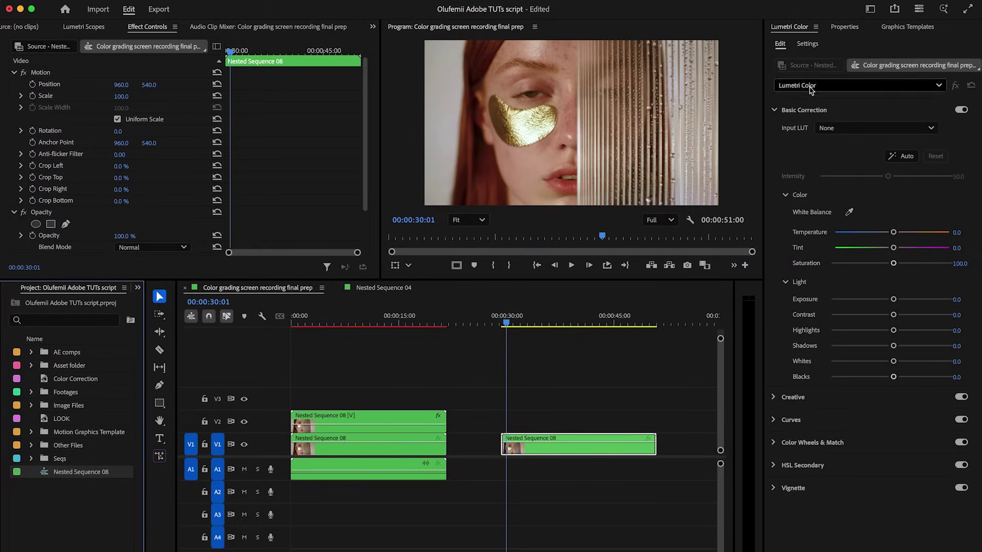
# Step: Show the Graphics Templates panel listing local templates such as NOSTALIGA MIST LENS and Classic Credits
pyautogui.click(928, 28)
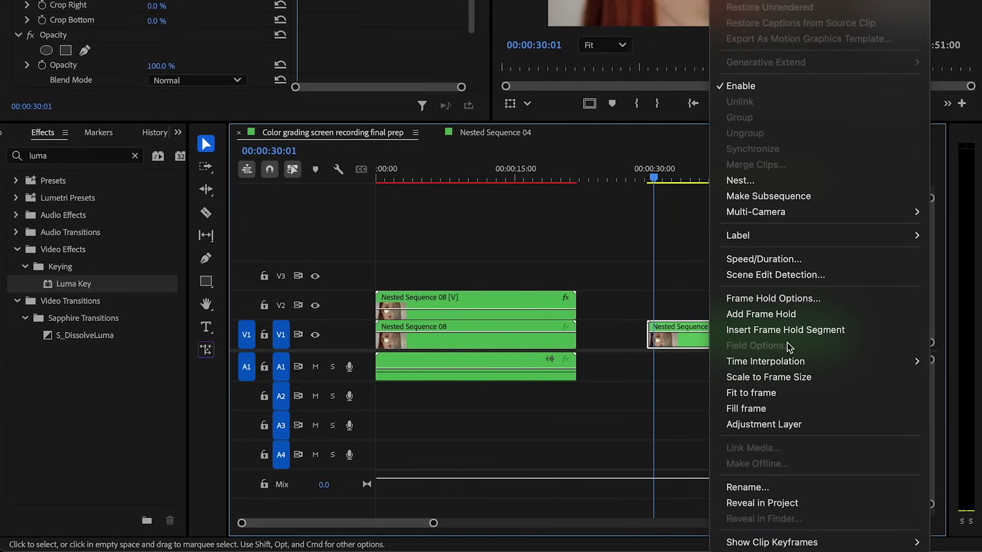
pyautogui.click(775, 505)
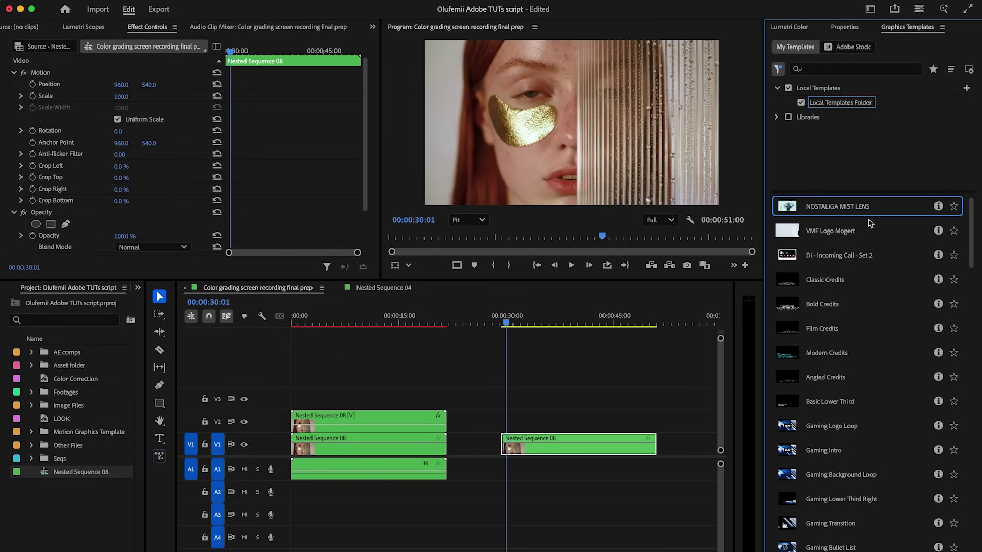
# Step: Drop NOSTALIGA MIST LENS on V2 at the playhead and load Nested Sequence 08 into its Footage Placeholder
pyautogui.moveTo(866, 204); pyautogui.dragTo(509, 422)
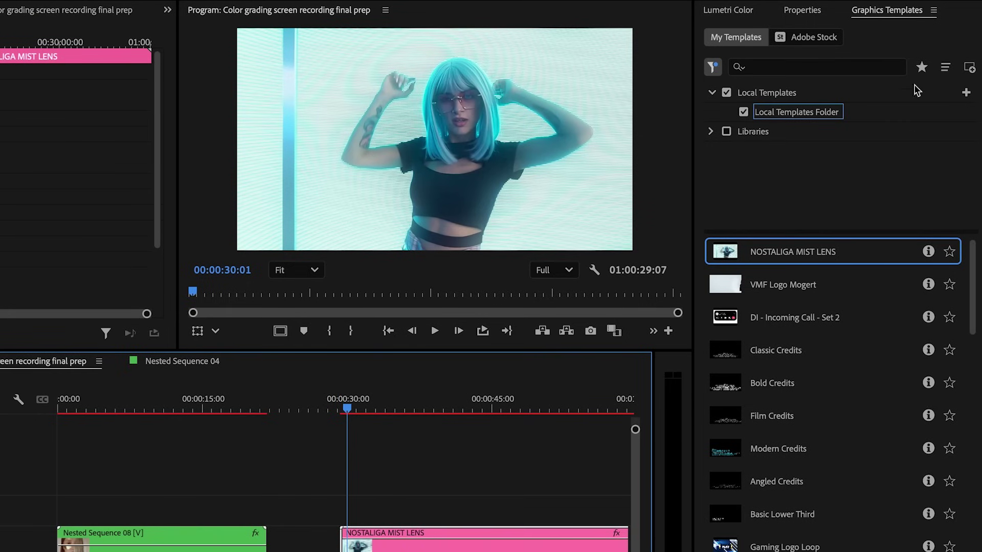
pyautogui.click(802, 11)
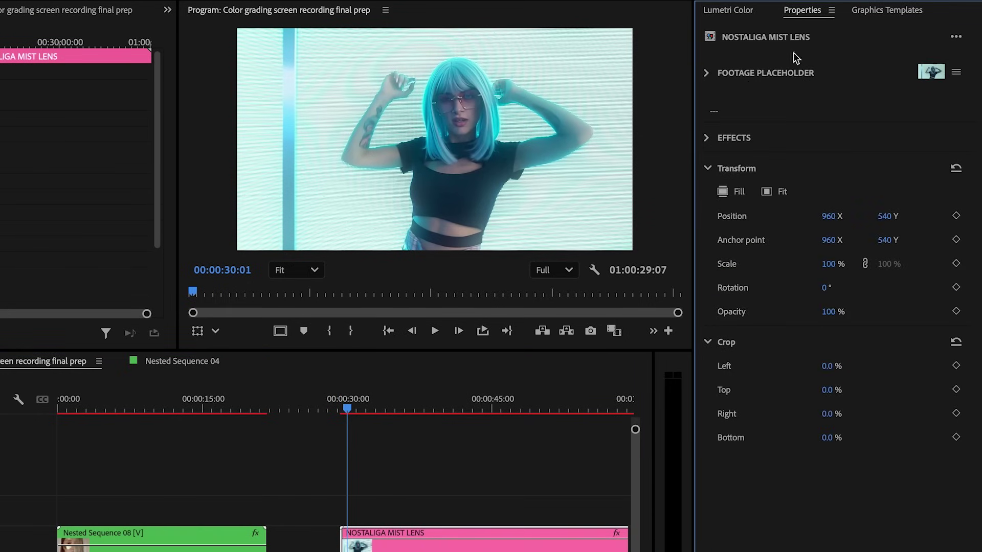
pyautogui.click(708, 73)
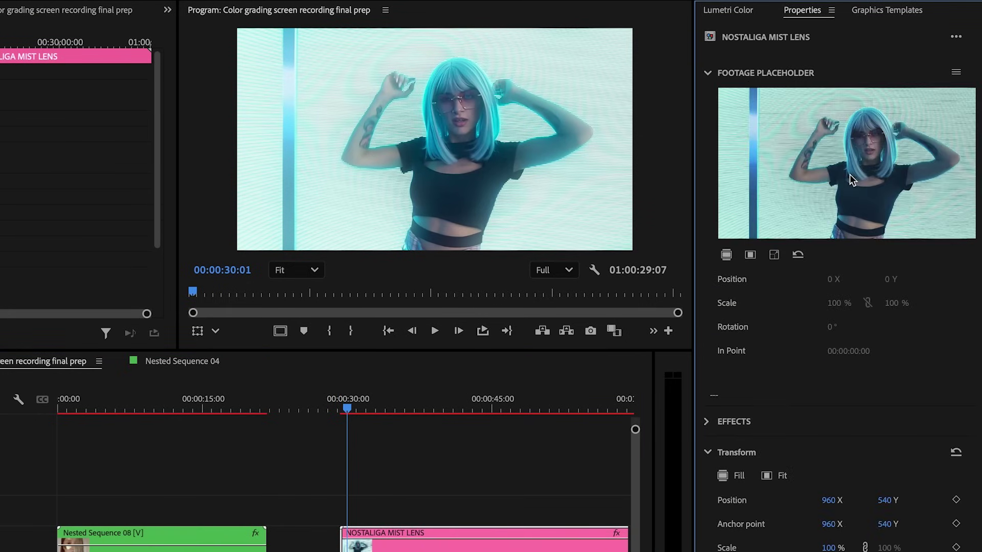
pyautogui.moveTo(81, 471); pyautogui.dragTo(833, 146)
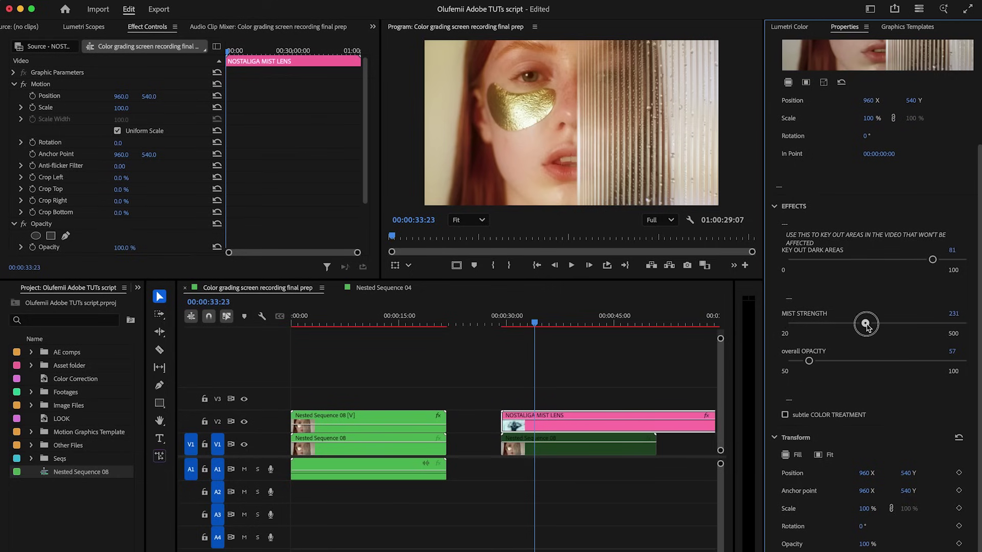
# Step: Give the mist lens Mist Strength 275 and Overall Opacity 53, with Subtle Color Treatment on
pyautogui.moveTo(866, 323); pyautogui.dragTo(797, 325)
pyautogui.moveTo(797, 326); pyautogui.dragTo(882, 324)
pyautogui.moveTo(809, 362)
pyautogui.mouseDown()
pyautogui.moveTo(789, 362)
pyautogui.moveTo(797, 362)
pyautogui.mouseUp()
pyautogui.click(786, 416)
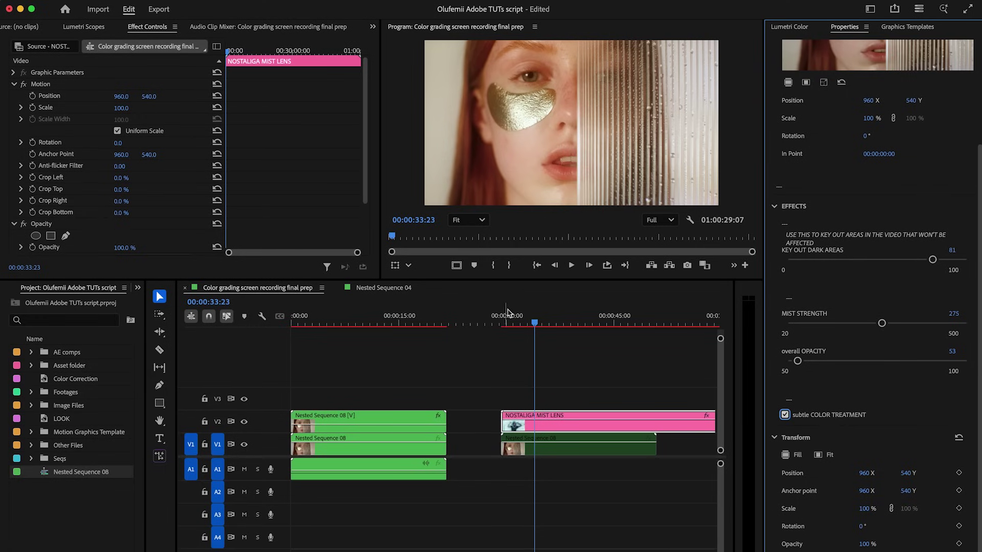